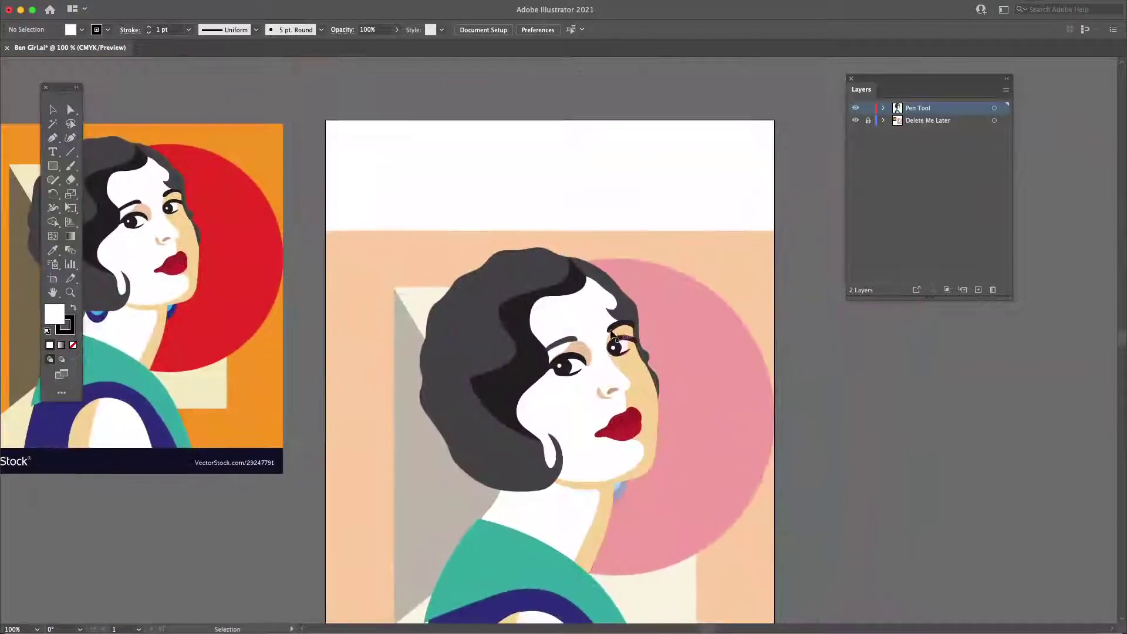
- Pan the view and toggle the reference layer off and on to compare the artwork
{"action": "left_click_drag", "start_coordinate": [460, 493], "coordinate": [451, 403]}
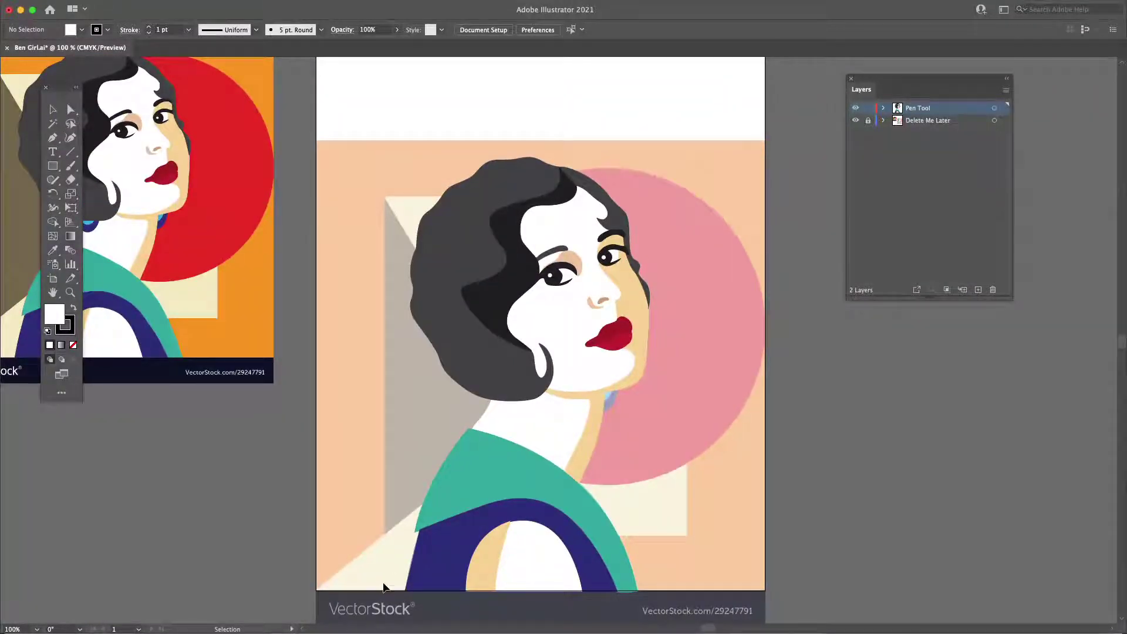
{"action": "left_click_drag", "start_coordinate": [594, 375], "coordinate": [630, 412]}
{"action": "left_click", "coordinate": [855, 121]}
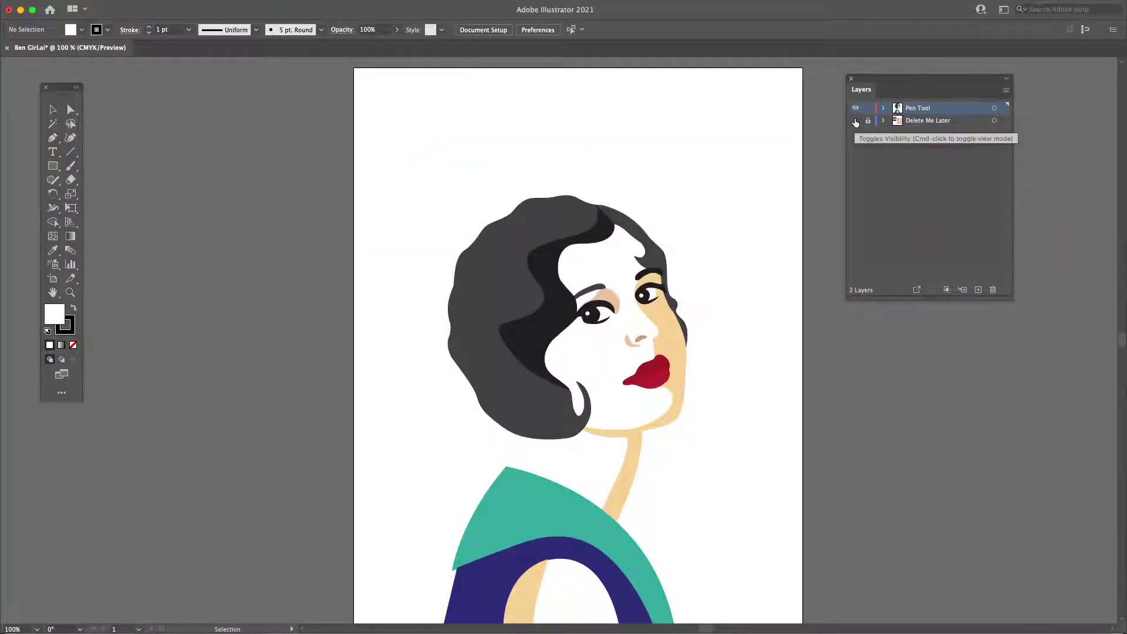
{"action": "left_click", "coordinate": [856, 121]}
{"action": "left_click", "coordinate": [855, 120]}
{"action": "left_click", "coordinate": [855, 121]}
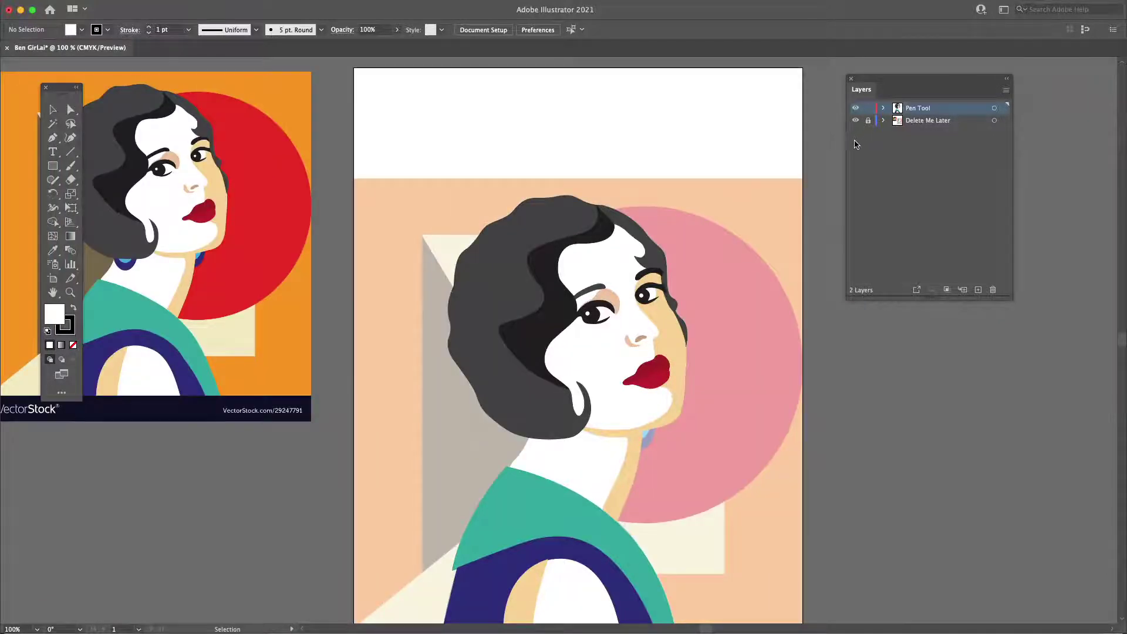
- Pick the Ellipse tool, discard a trial ellipse, and set the fill to None
{"action": "left_click_drag", "start_coordinate": [52, 165], "coordinate": [97, 199]}
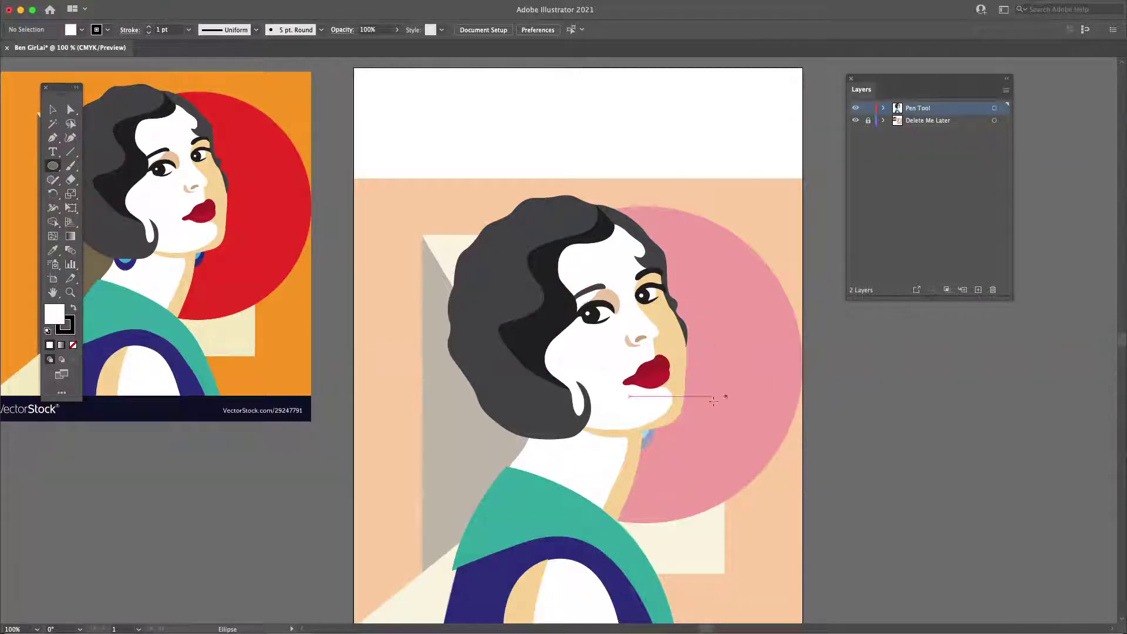
{"action": "left_click_drag", "start_coordinate": [520, 498], "coordinate": [810, 169]}
{"action": "key", "text": "ctrl+z"}
{"action": "left_click", "coordinate": [81, 29]}
{"action": "left_click", "coordinate": [8, 51]}
{"action": "left_click", "coordinate": [289, 6]}
- Draw a circle outline and fit it over the pink background circle at 5.6589 in
{"action": "left_click_drag", "start_coordinate": [456, 540], "coordinate": [708, 206]}
{"action": "key", "text": "v"}
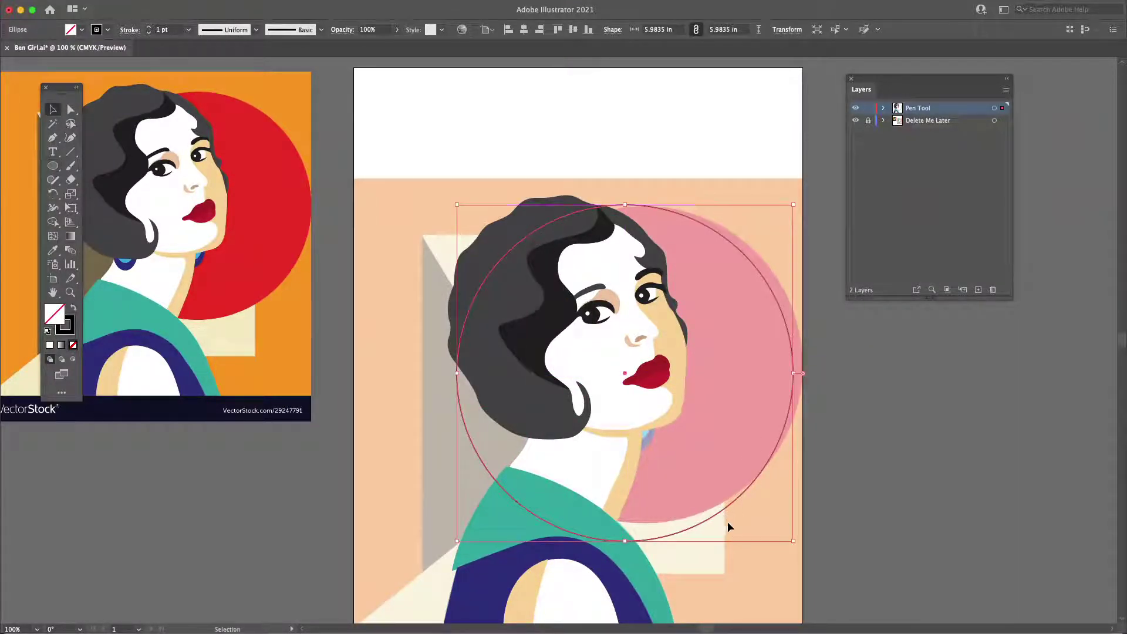
{"action": "left_click_drag", "start_coordinate": [722, 510], "coordinate": [738, 491]}
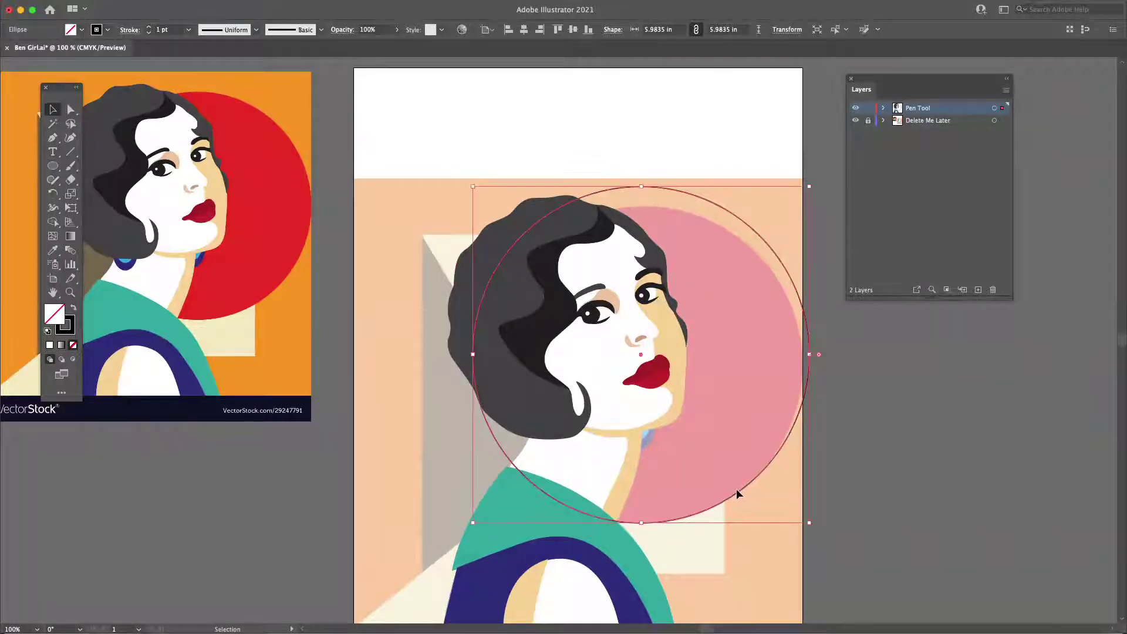
{"action": "left_click_drag", "start_coordinate": [811, 187], "coordinate": [791, 205]}
{"action": "left_click_drag", "start_coordinate": [788, 345], "coordinate": [800, 346]}
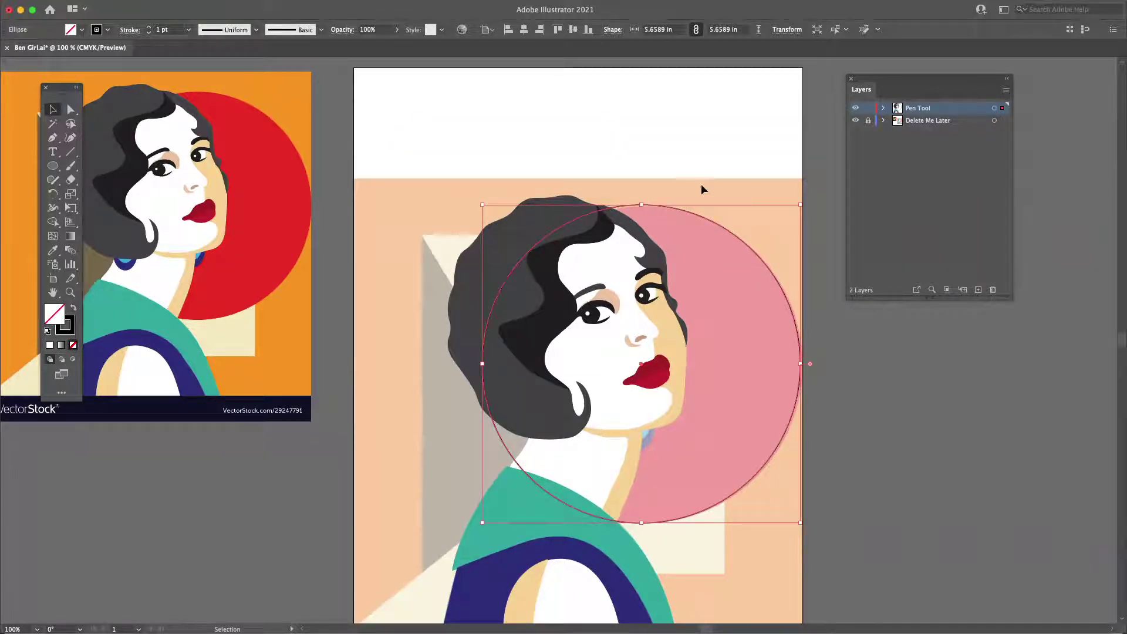
- Fill the circle with the reference's red using the Eyedropper
{"action": "key", "text": "i"}
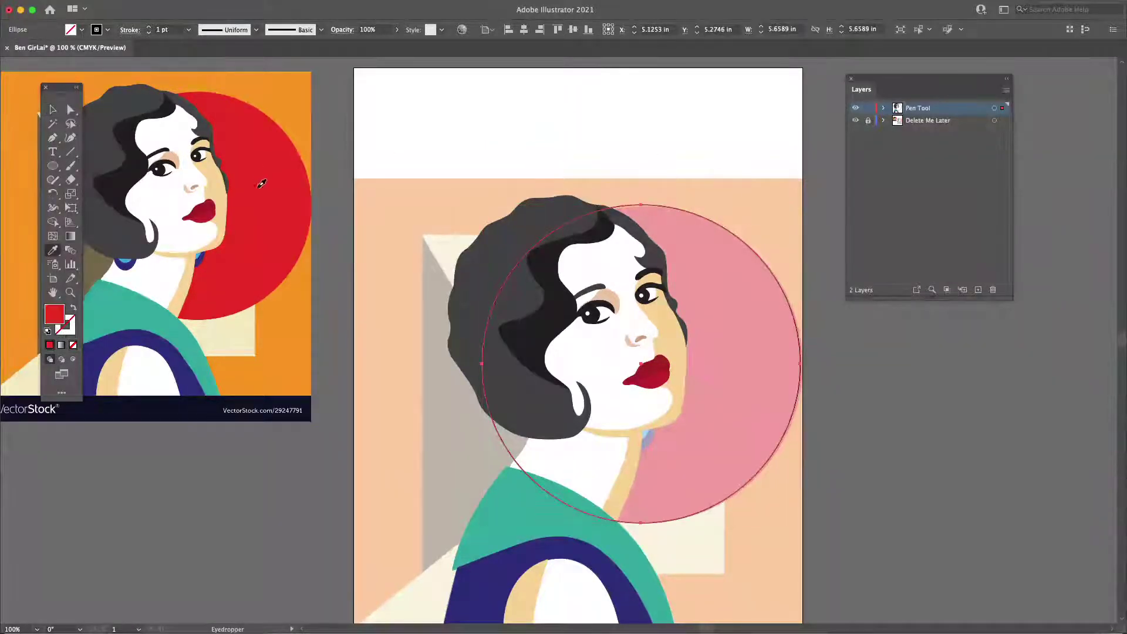
{"action": "left_click", "coordinate": [262, 183]}
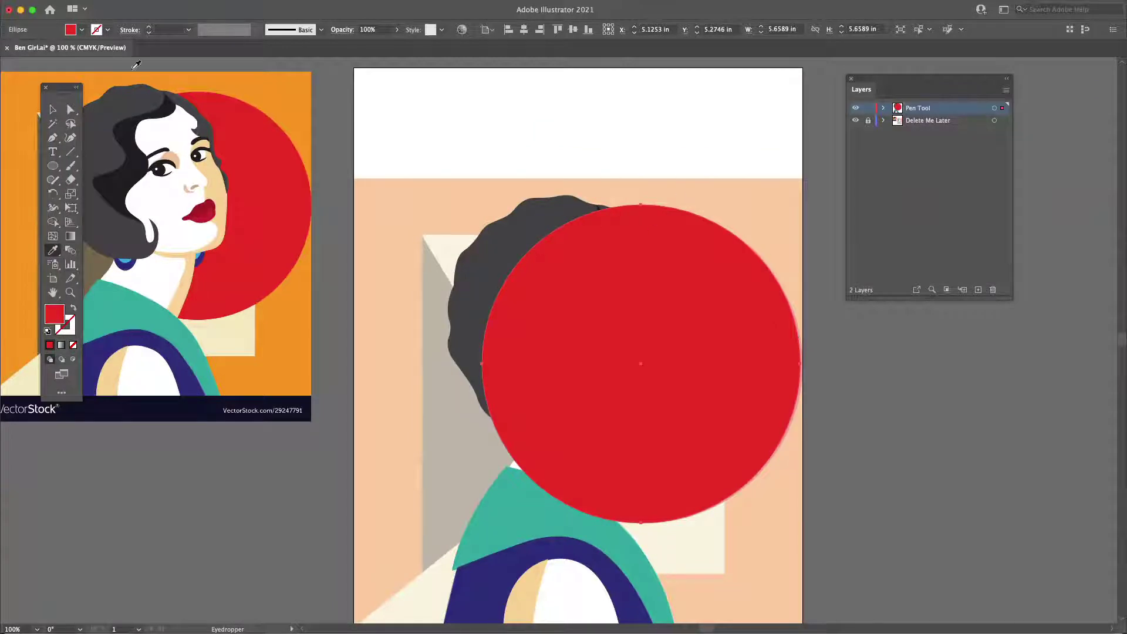
{"action": "key", "text": "v"}
{"action": "left_click", "coordinate": [929, 425]}
{"action": "left_click", "coordinate": [719, 410]}
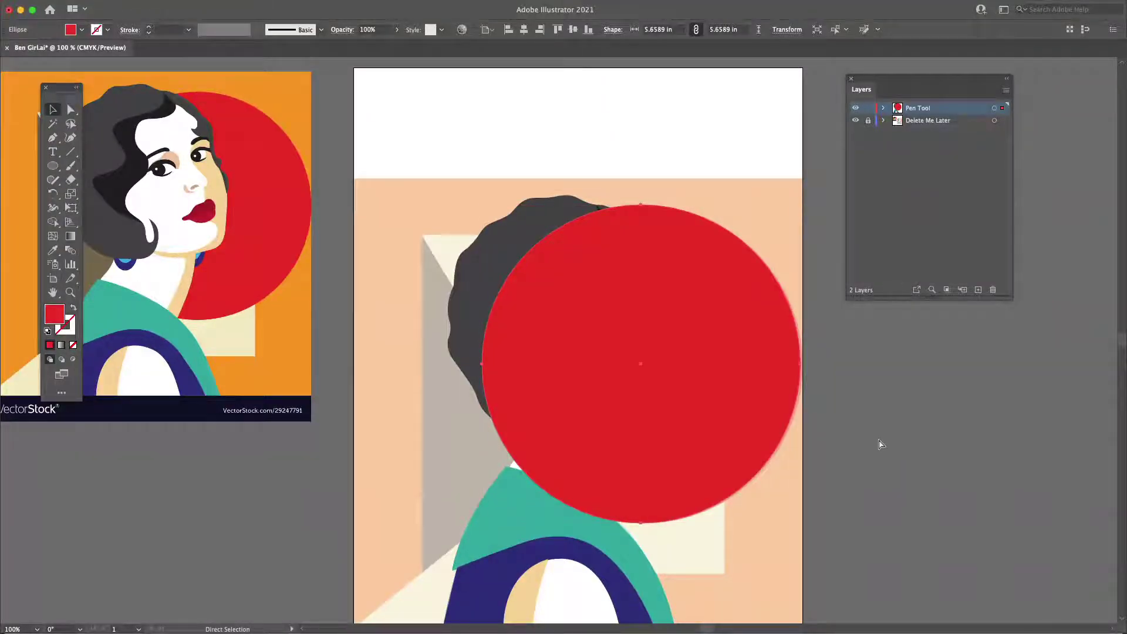
- Send the red circle back one level behind the head and deselect it
{"action": "key", "text": "a"}
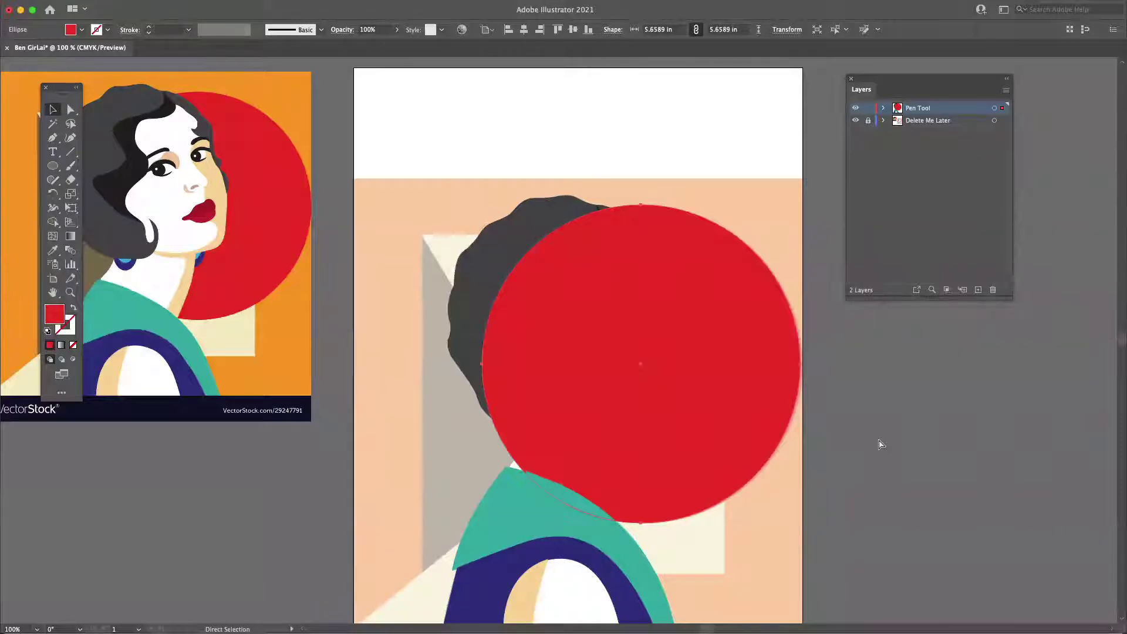
{"action": "key", "text": "super+bracketleft"}
{"action": "key", "text": "super+bracketleft"}
{"action": "key", "text": "super+bracketleft"}
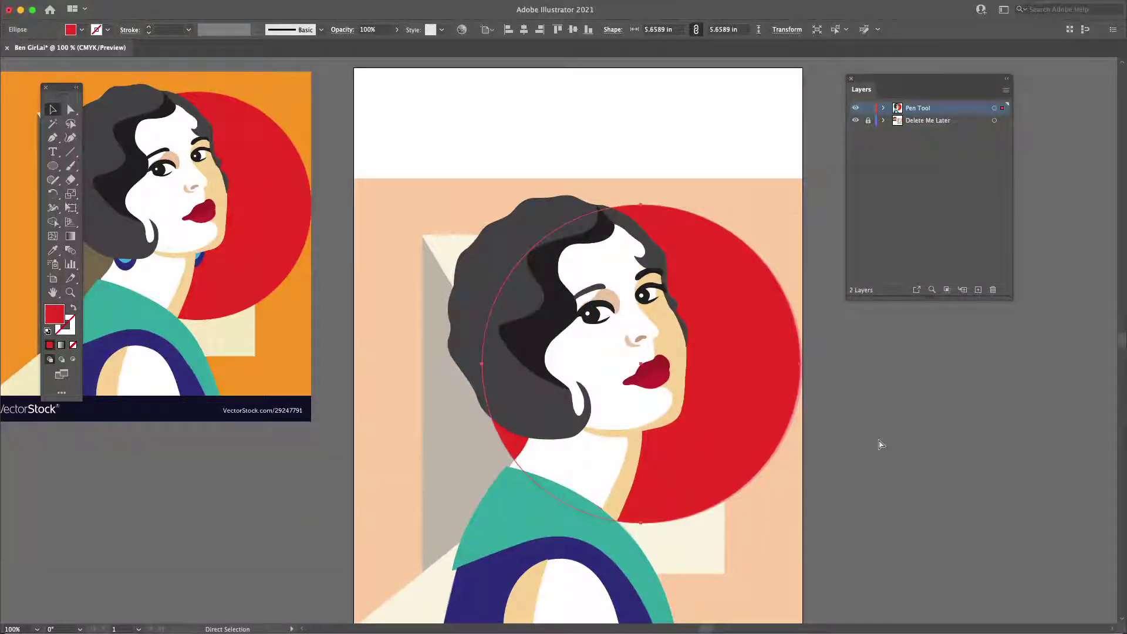
{"action": "key", "text": "v"}
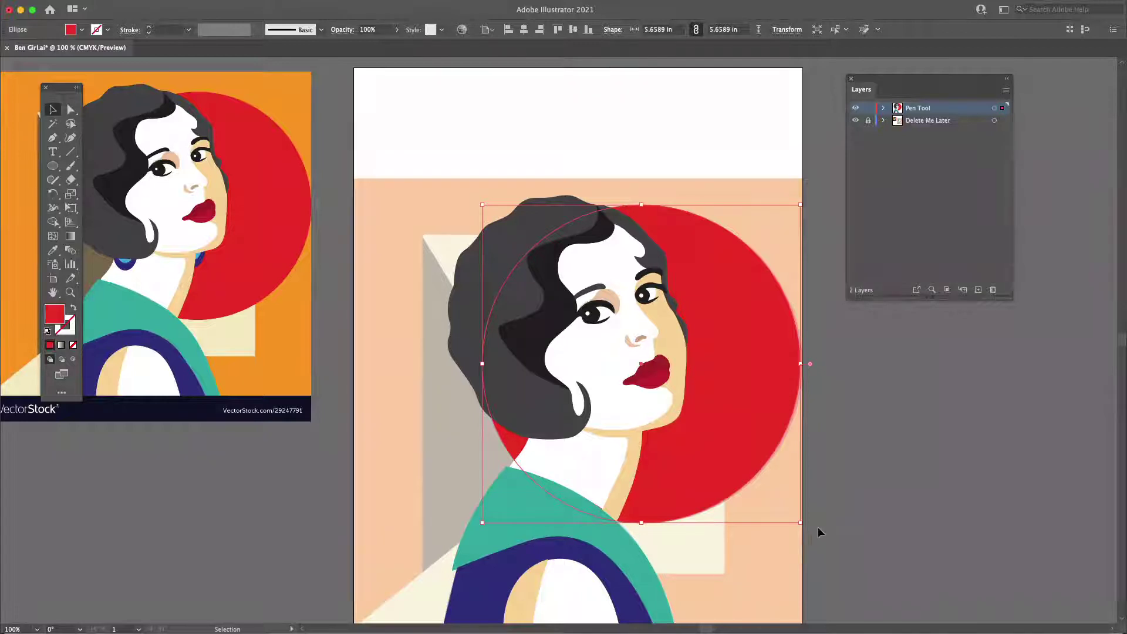
{"action": "left_click", "coordinate": [854, 495]}
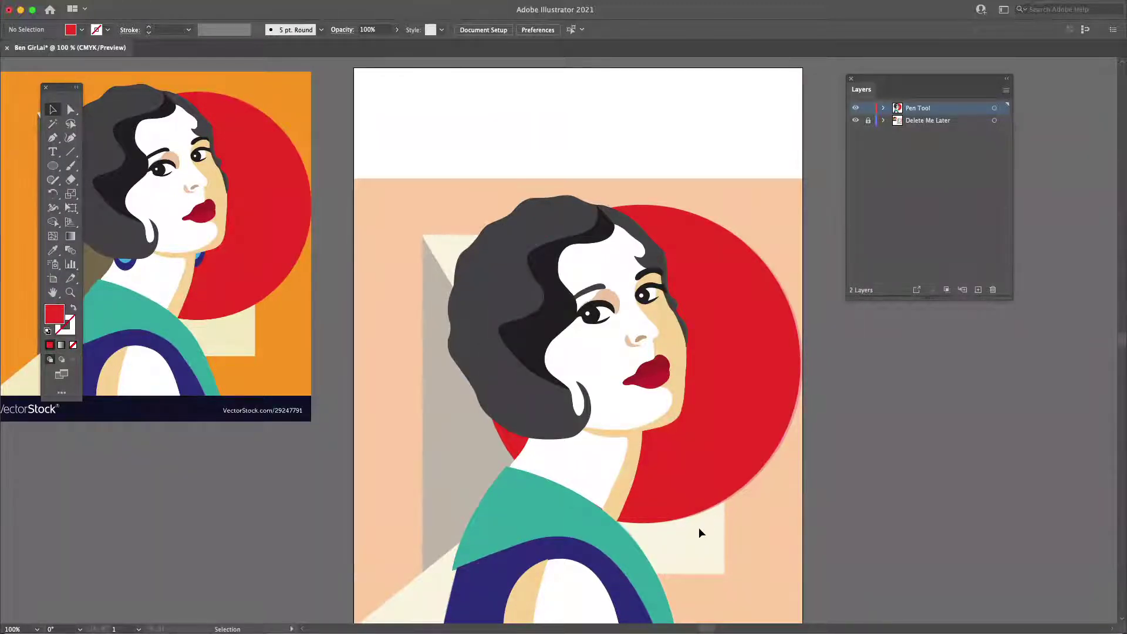
- Set up the Rectangle tool with no fill and a black stroke
{"action": "key", "text": "m"}
{"action": "left_click", "coordinate": [81, 30]}
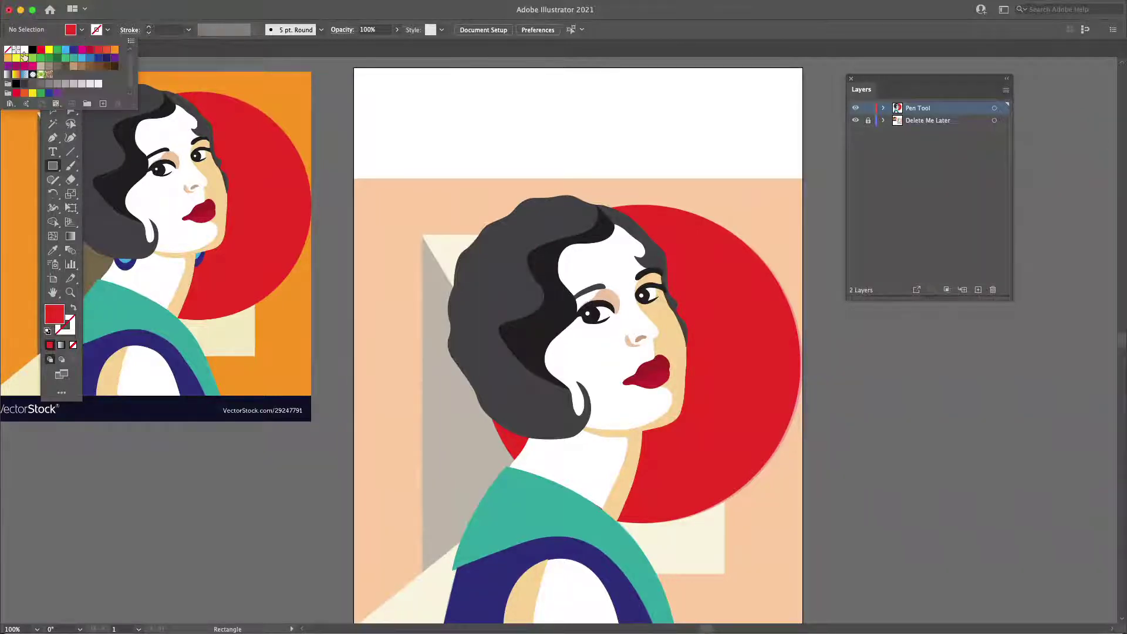
{"action": "left_click", "coordinate": [8, 51]}
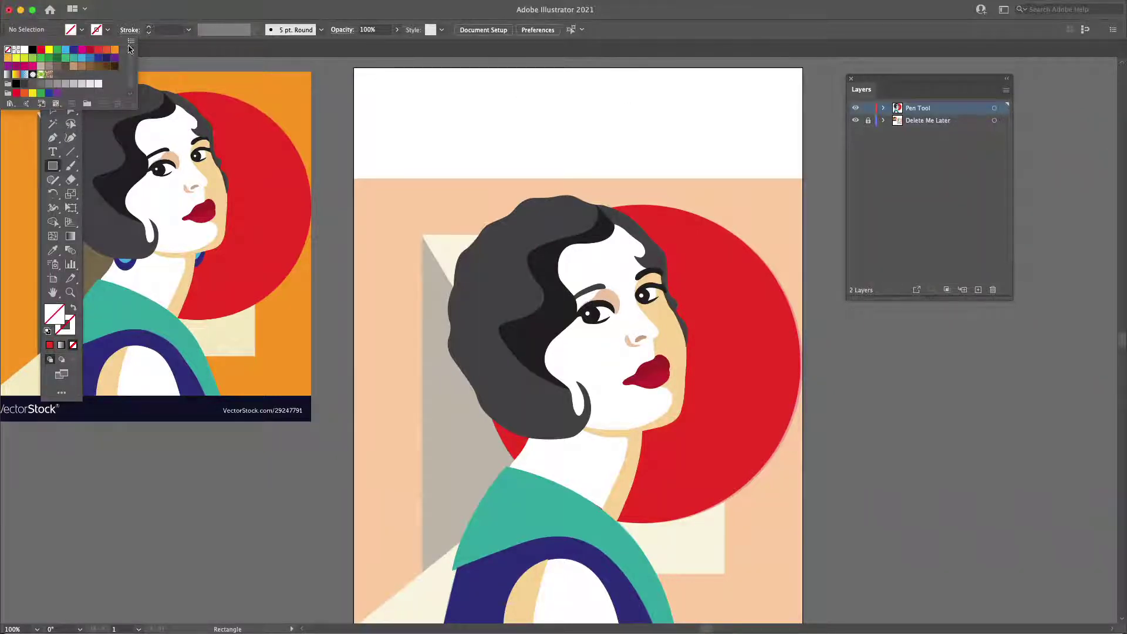
{"action": "left_click", "coordinate": [108, 31]}
{"action": "left_click", "coordinate": [71, 32]}
{"action": "left_click", "coordinate": [33, 51]}
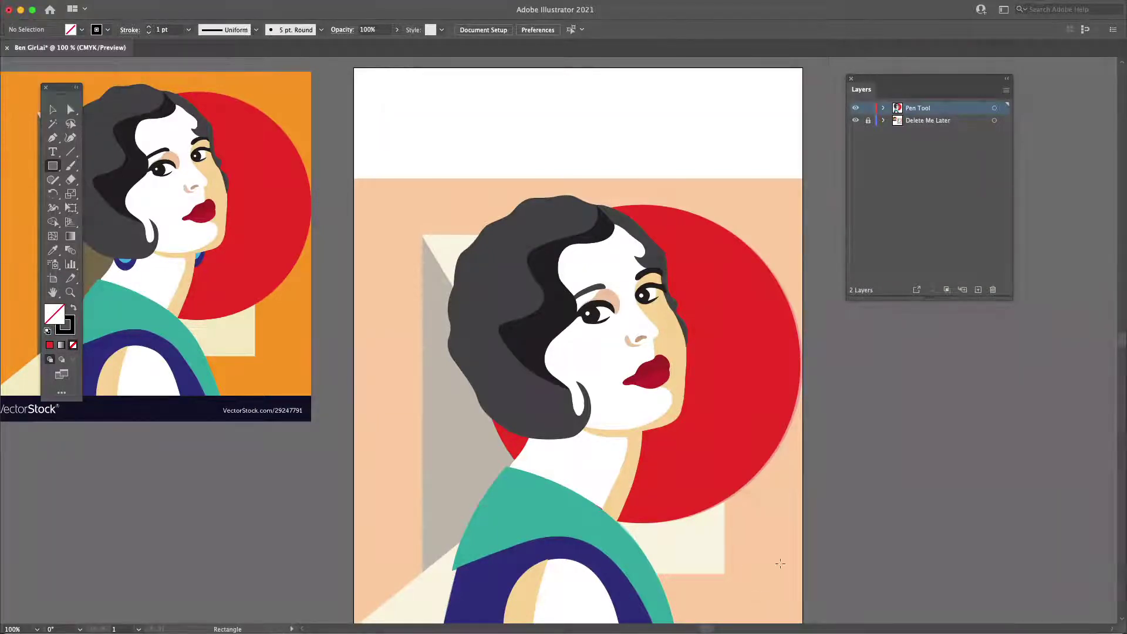
- Draw a 2.663 × 2.663 in square outline over the neck and nudge it down
{"action": "left_click_drag", "start_coordinate": [729, 568], "coordinate": [580, 418]}
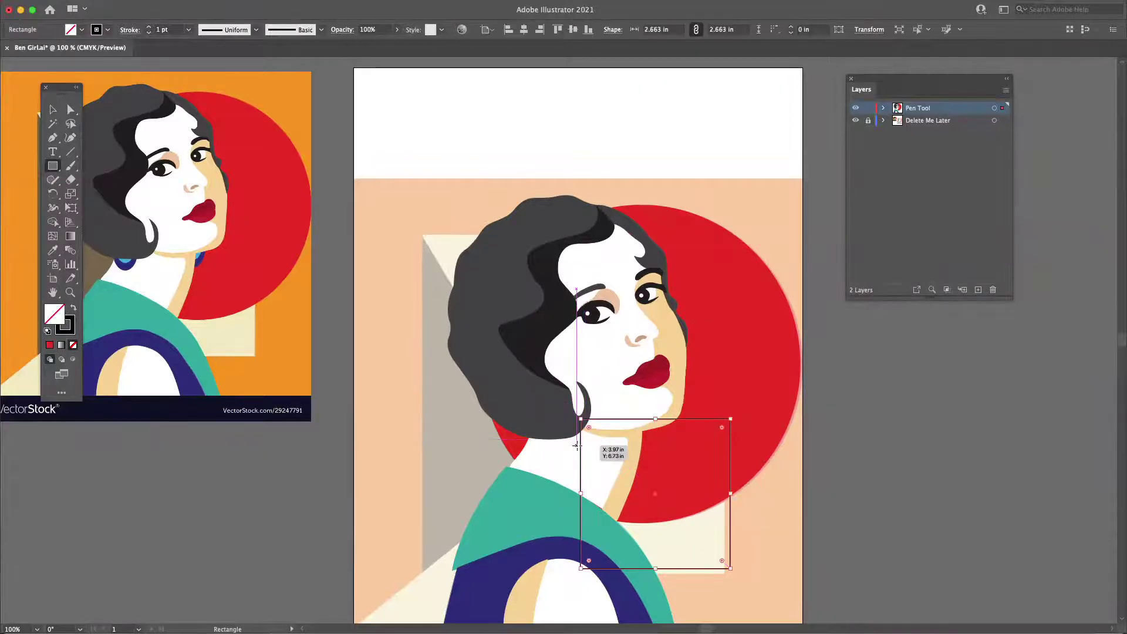
{"action": "key", "text": "v"}
{"action": "left_click_drag", "start_coordinate": [707, 569], "coordinate": [703, 574]}
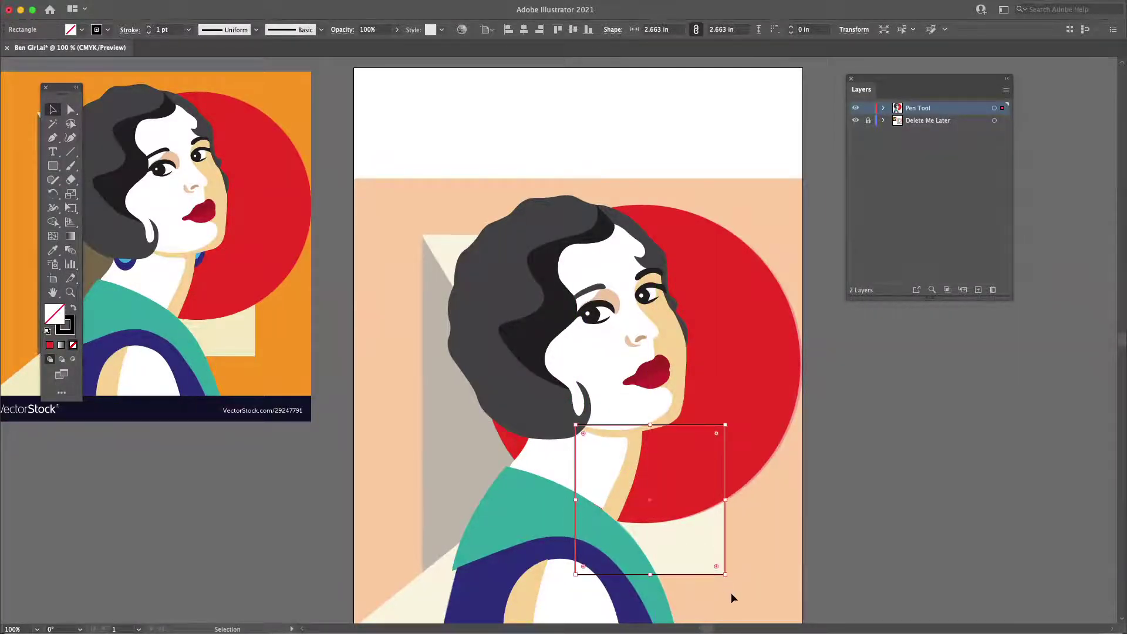
{"action": "left_click", "coordinate": [754, 574]}
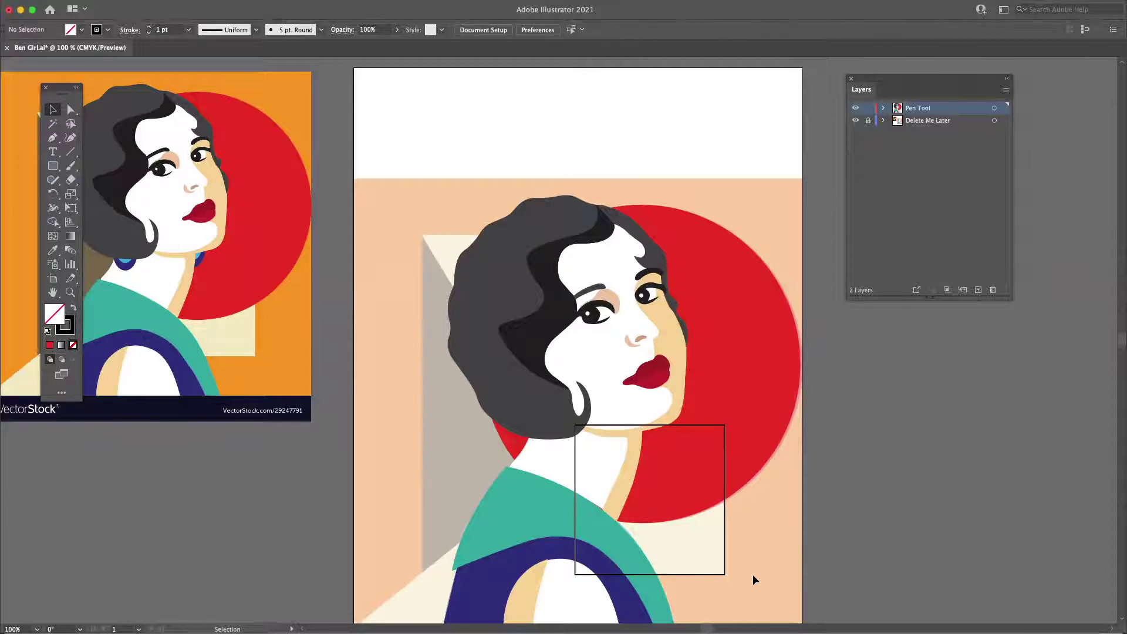
{"action": "left_click", "coordinate": [715, 574]}
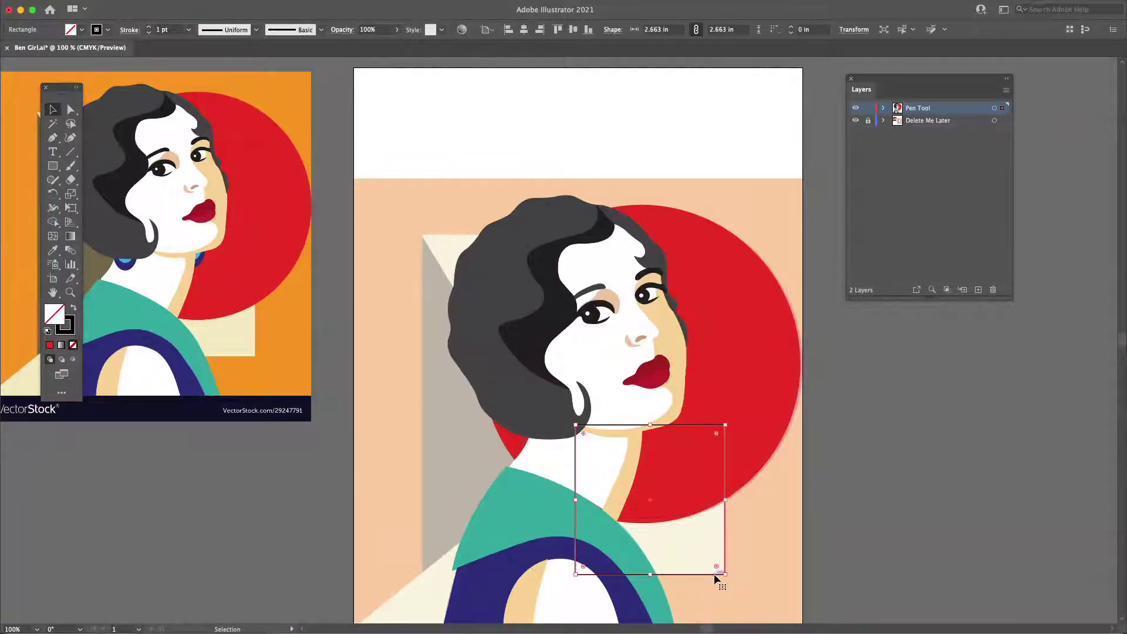
{"action": "left_click", "coordinate": [760, 574]}
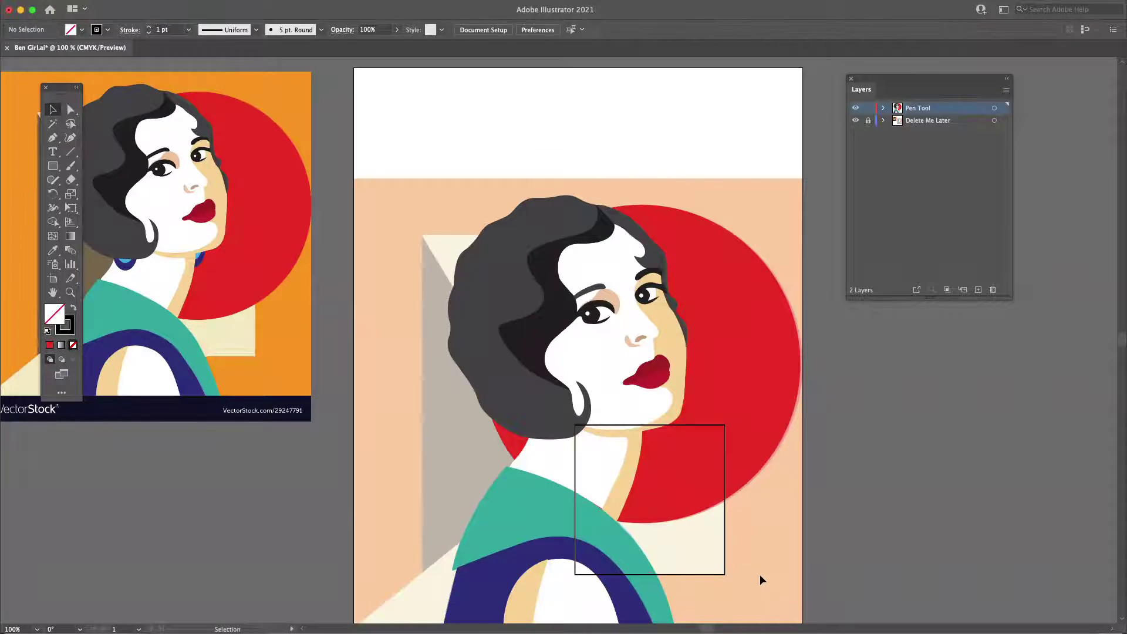
{"action": "key", "text": "p"}
- Trace a closed triangle from the artboard's bottom-left corner up to the green collar and back
{"action": "scroll", "coordinate": [446, 469], "scroll_direction": "down", "scroll_amount": 7}
{"action": "scroll", "coordinate": [446, 470], "scroll_direction": "left", "scroll_amount": 2}
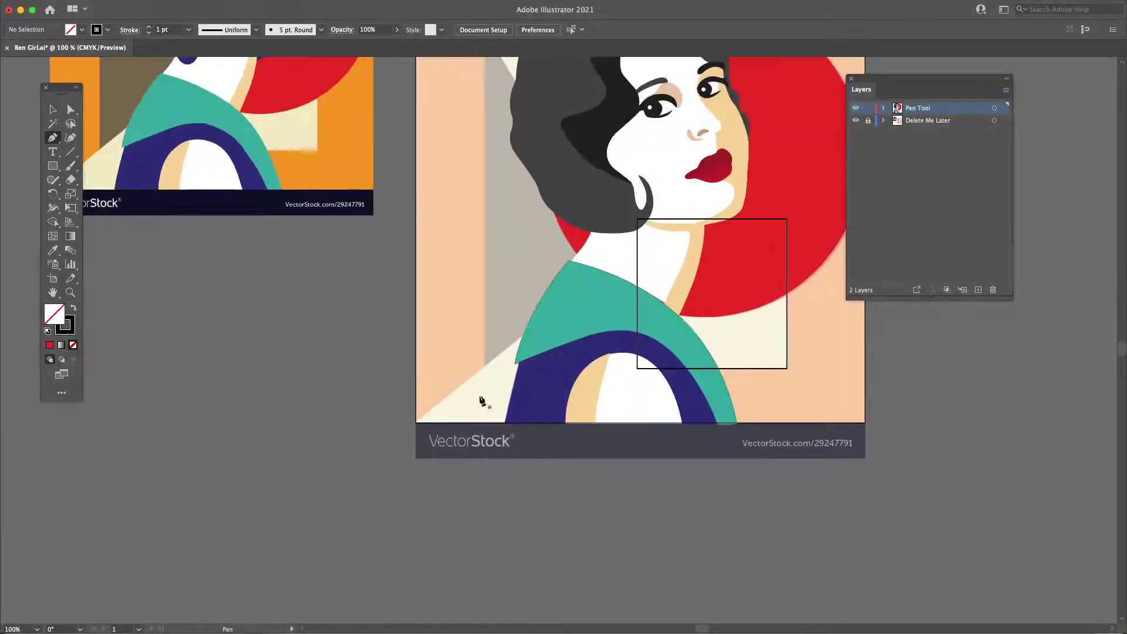
{"action": "left_click", "coordinate": [416, 422]}
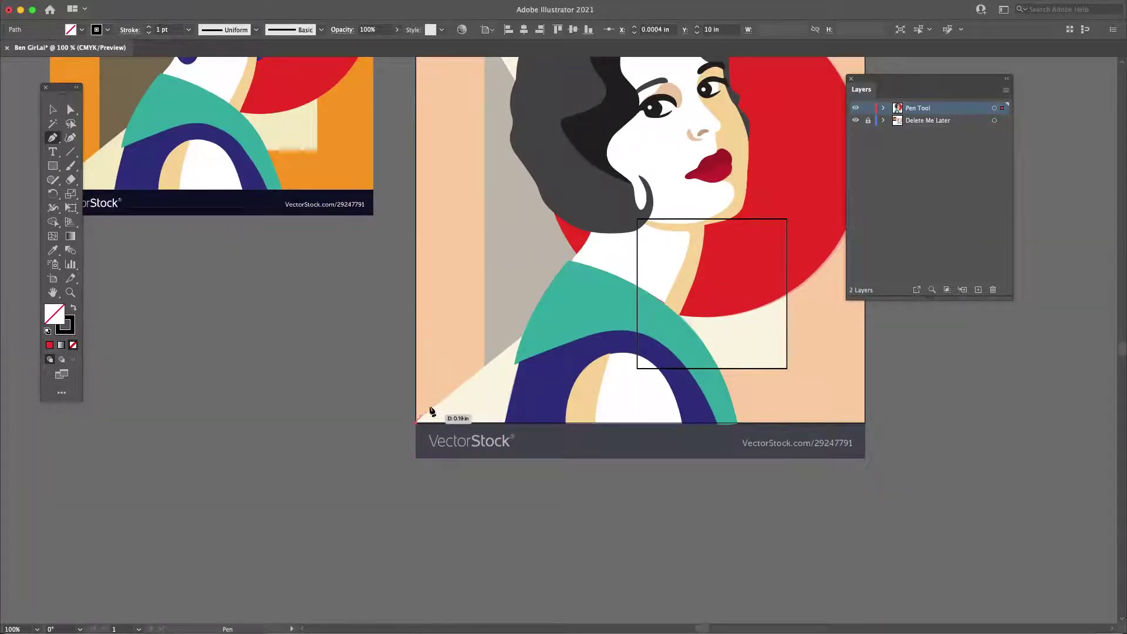
{"action": "left_click", "coordinate": [549, 316]}
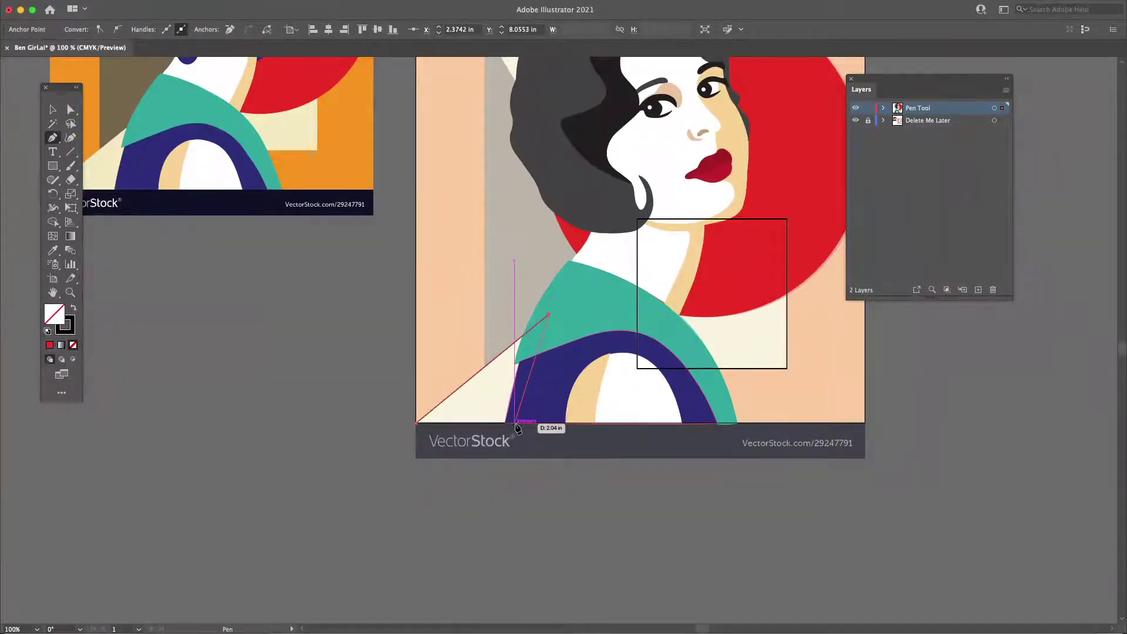
{"action": "left_click", "coordinate": [507, 423]}
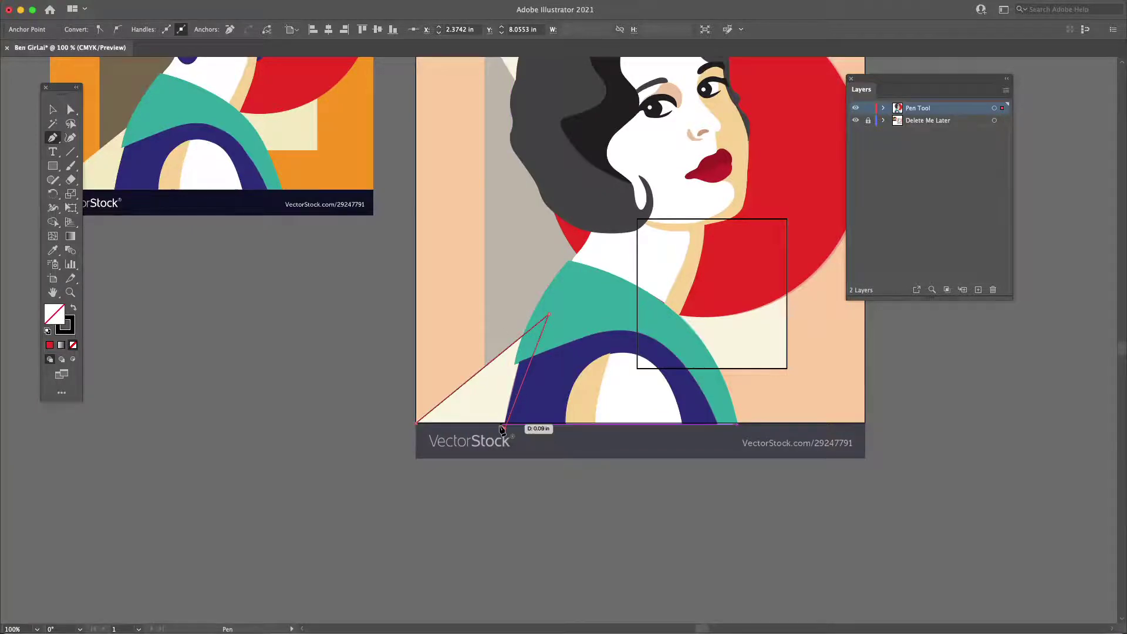
{"action": "left_click", "coordinate": [416, 423]}
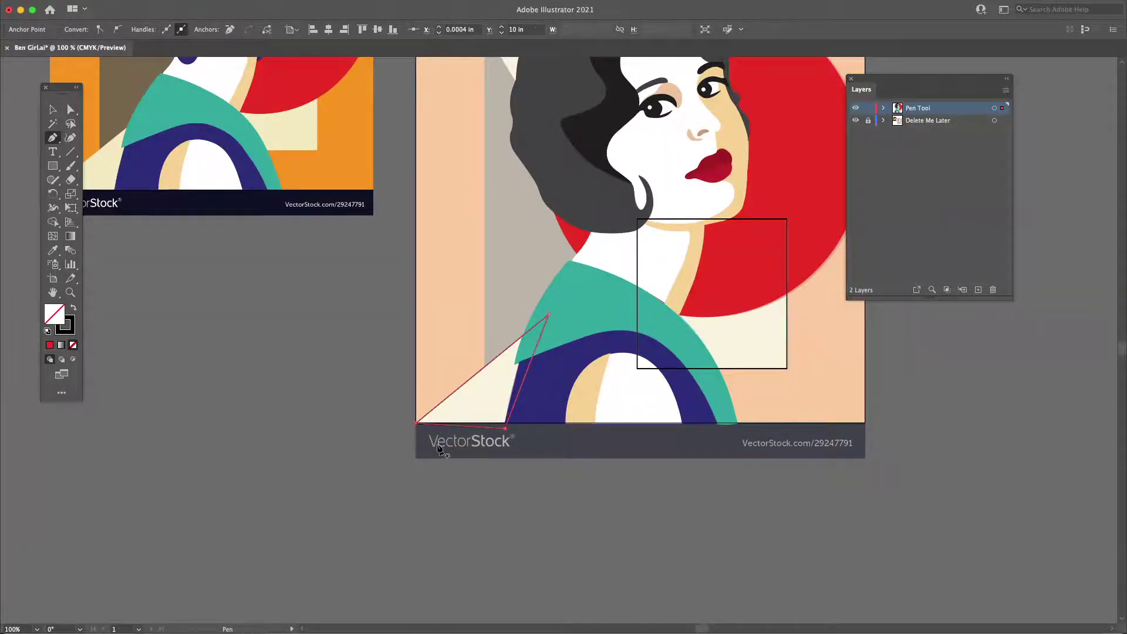
{"action": "key", "text": "v"}
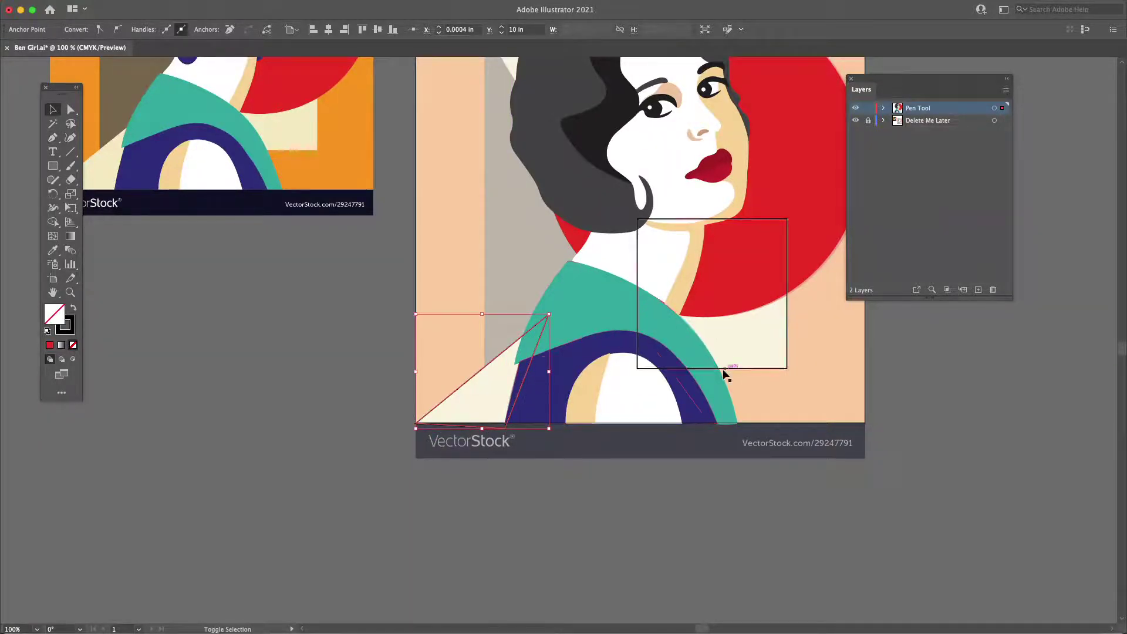
- Give the square and triangle the reference's cream fill and send them behind the collar
{"action": "left_click", "coordinate": [741, 367], "text": "shift"}
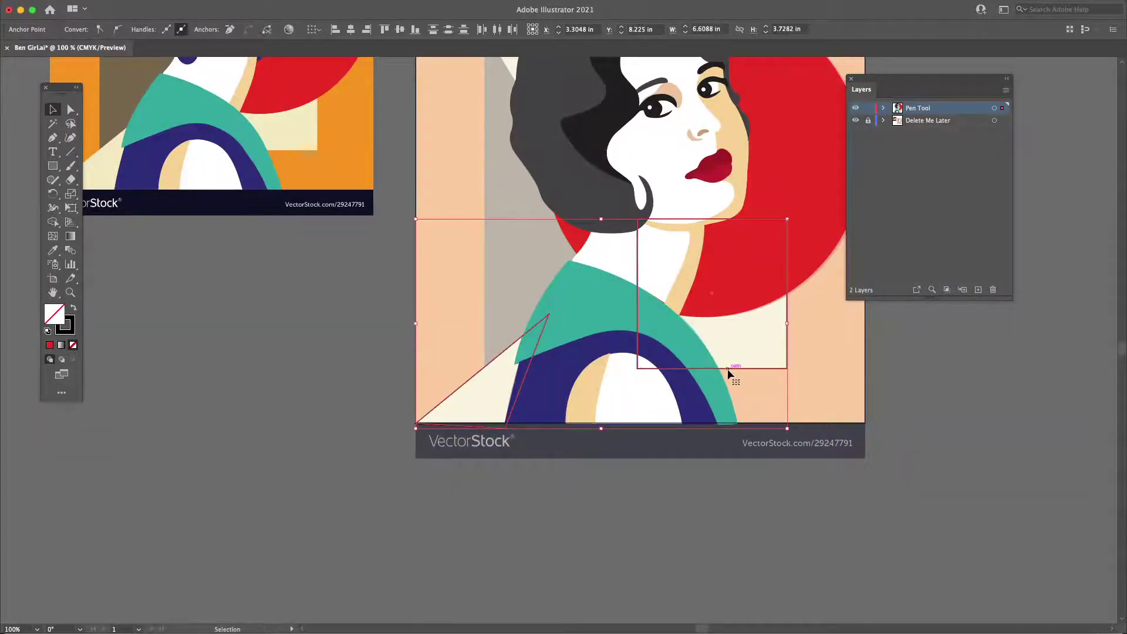
{"action": "key", "text": "i"}
{"action": "left_click", "coordinate": [110, 166]}
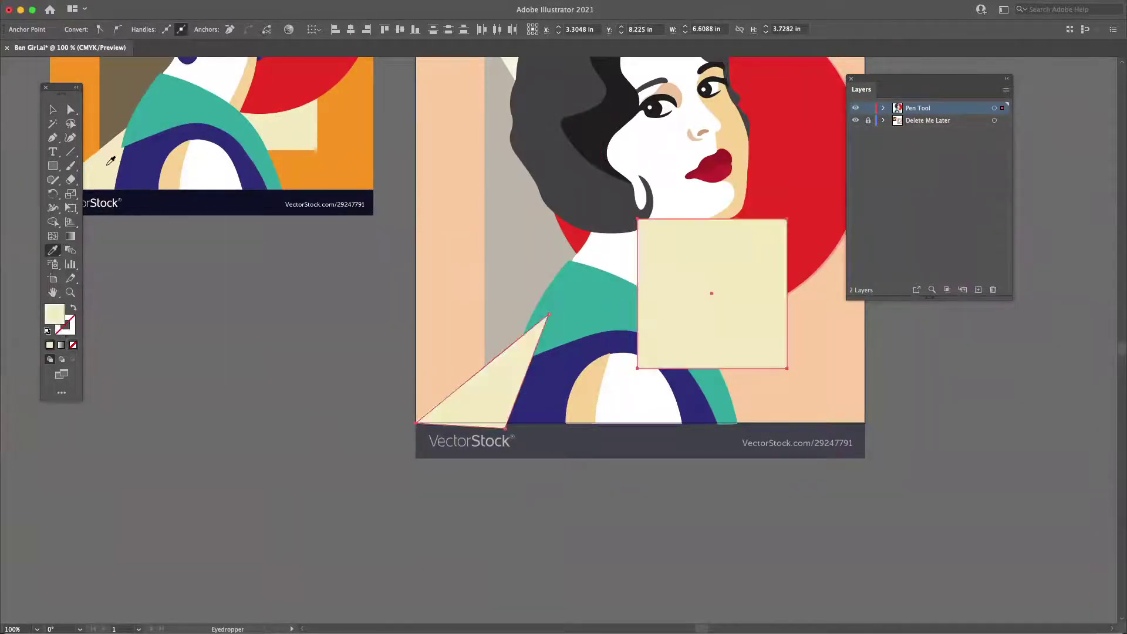
{"action": "key", "text": "v"}
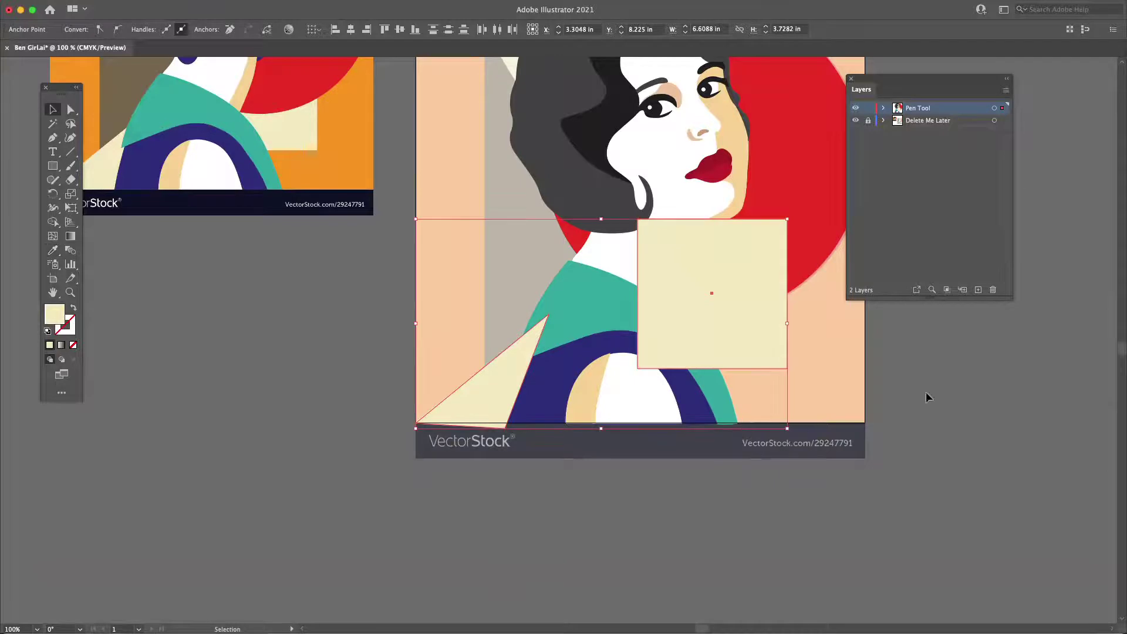
{"action": "key", "text": "a"}
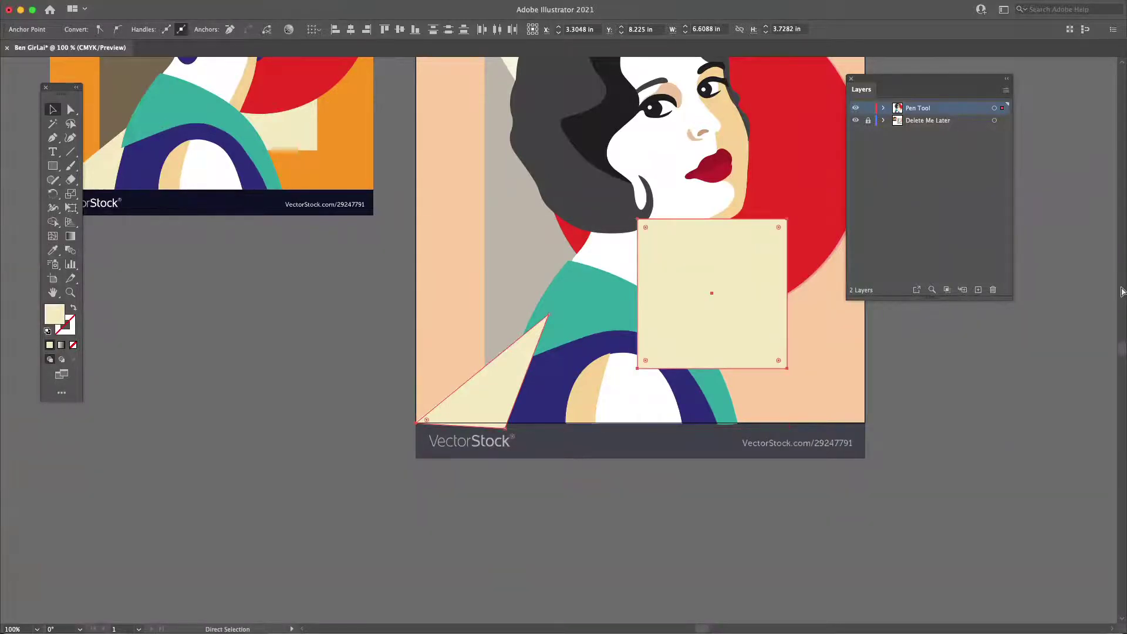
{"action": "key", "text": "super+bracketleft"}
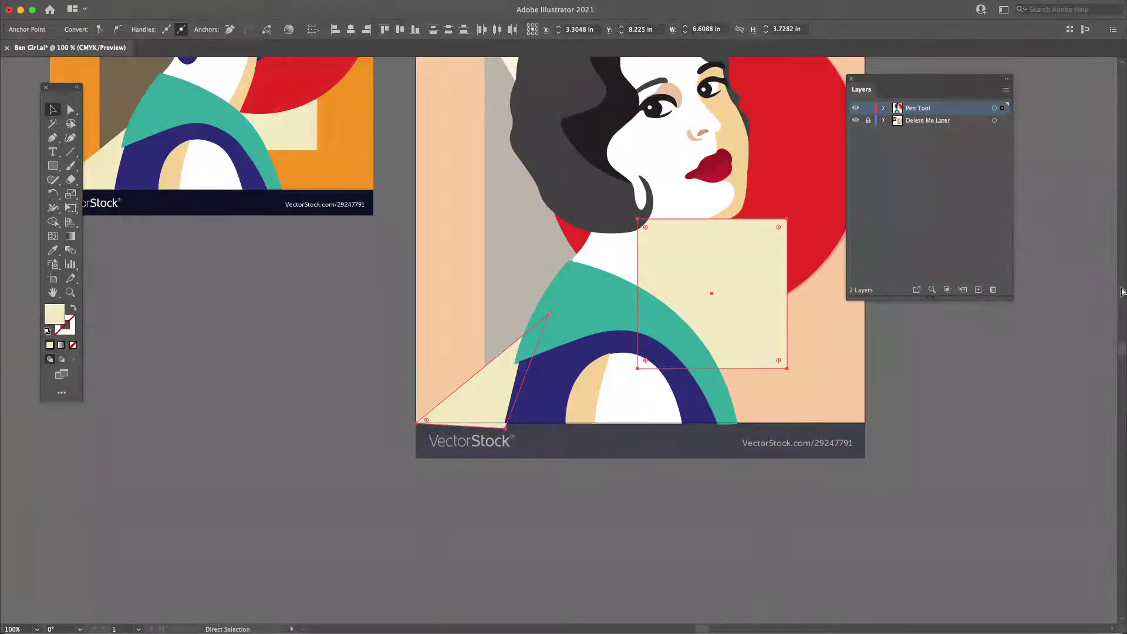
- Send the cream square further back behind the neck and clear the selection
{"action": "key", "text": "super+bracketleft"}
{"action": "key", "text": "super+bracketleft"}
{"action": "key", "text": "super+bracketleft"}
{"action": "key", "text": "v"}
{"action": "left_click", "coordinate": [889, 396]}
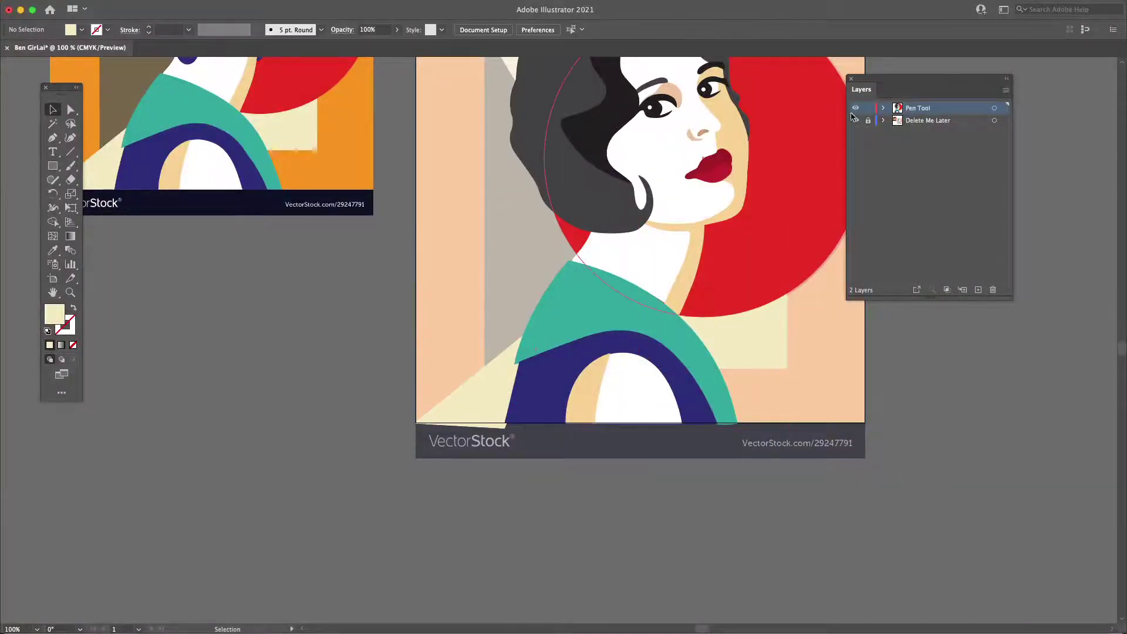
- Hide the Delete Me Later layer to inspect the cream shapes, then show it again
{"action": "left_click", "coordinate": [854, 120]}
{"action": "left_click_drag", "start_coordinate": [730, 276], "coordinate": [640, 313]}
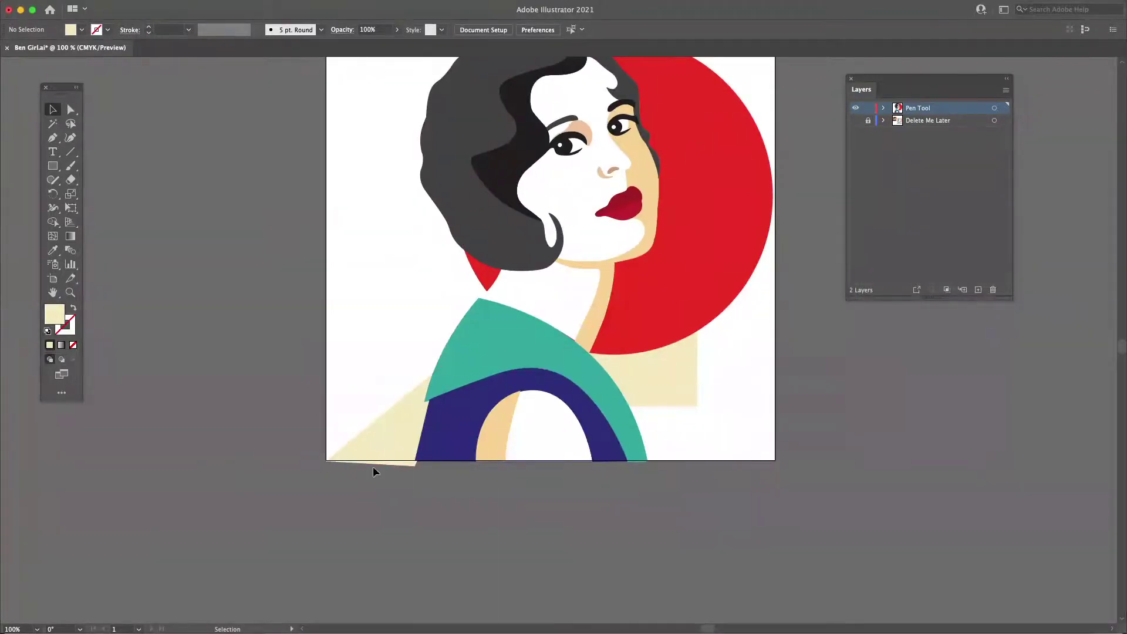
{"action": "left_click_drag", "start_coordinate": [542, 531], "coordinate": [490, 631]}
{"action": "left_click_drag", "start_coordinate": [800, 461], "coordinate": [819, 447]}
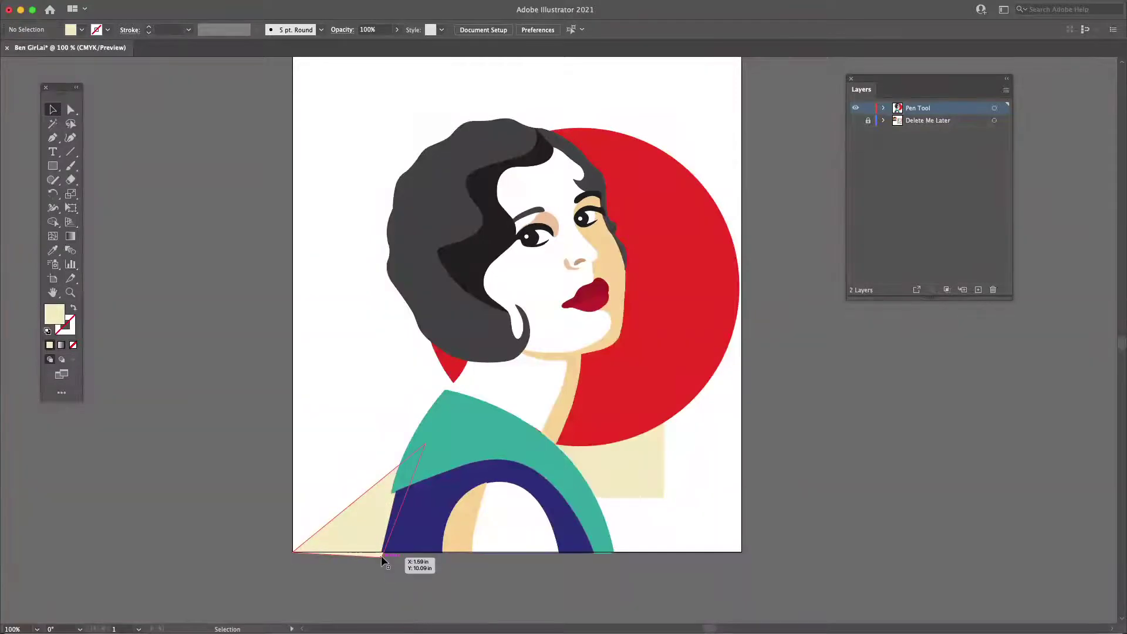
{"action": "left_click_drag", "start_coordinate": [813, 540], "coordinate": [841, 520]}
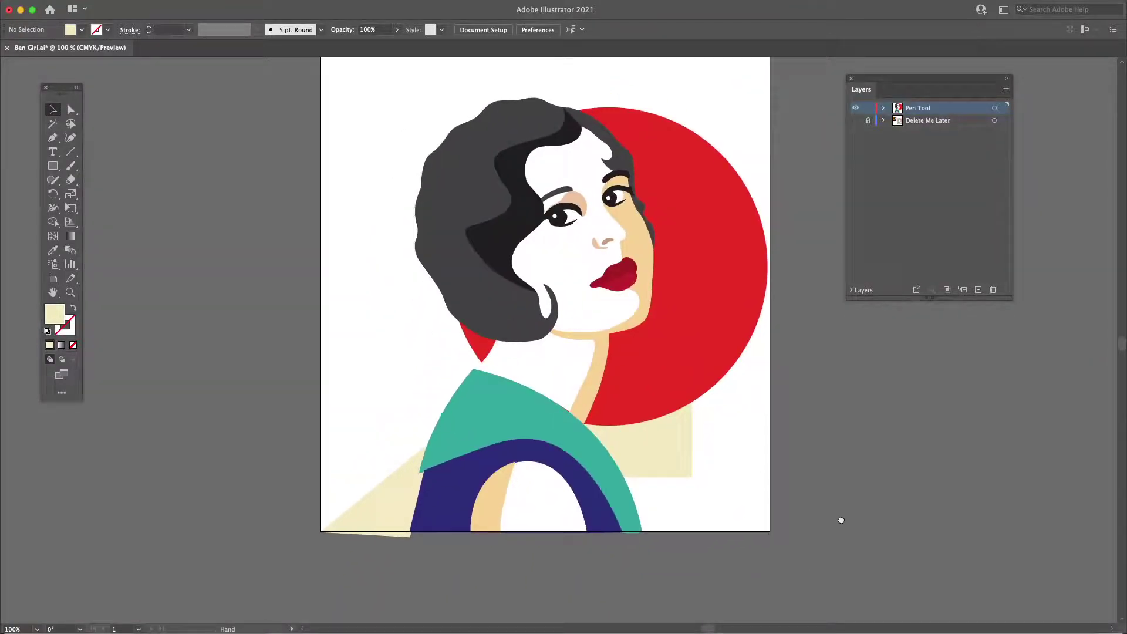
{"action": "left_click", "coordinate": [406, 536]}
{"action": "left_click_drag", "start_coordinate": [875, 427], "coordinate": [856, 501]}
{"action": "left_click", "coordinate": [856, 121]}
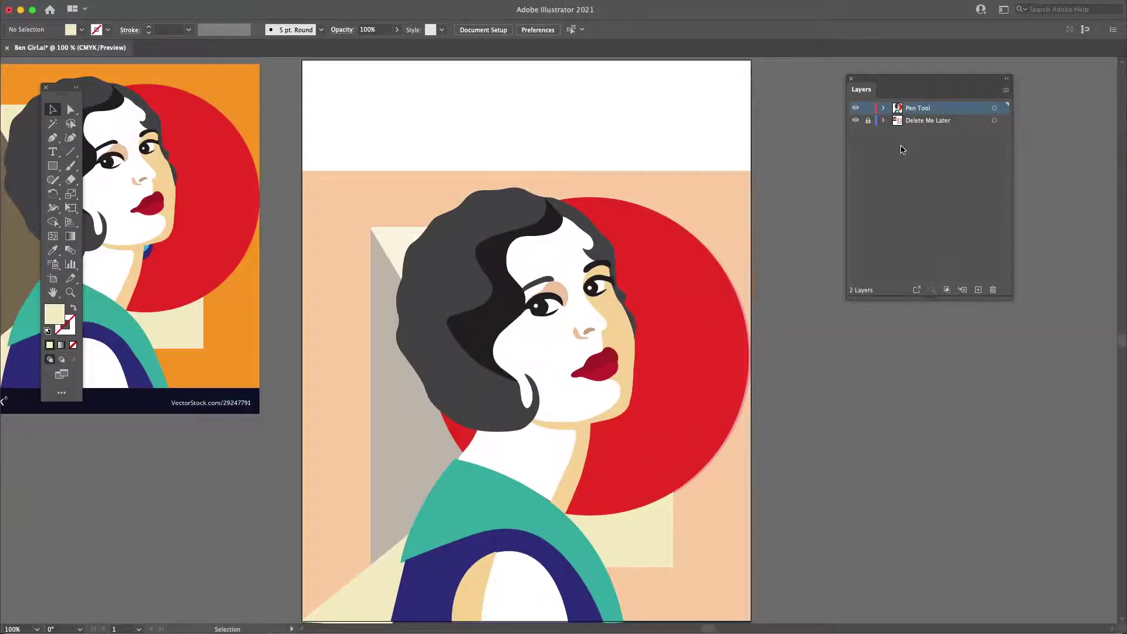
- Set the fill colour to black
{"action": "left_click_drag", "start_coordinate": [514, 431], "coordinate": [576, 408]}
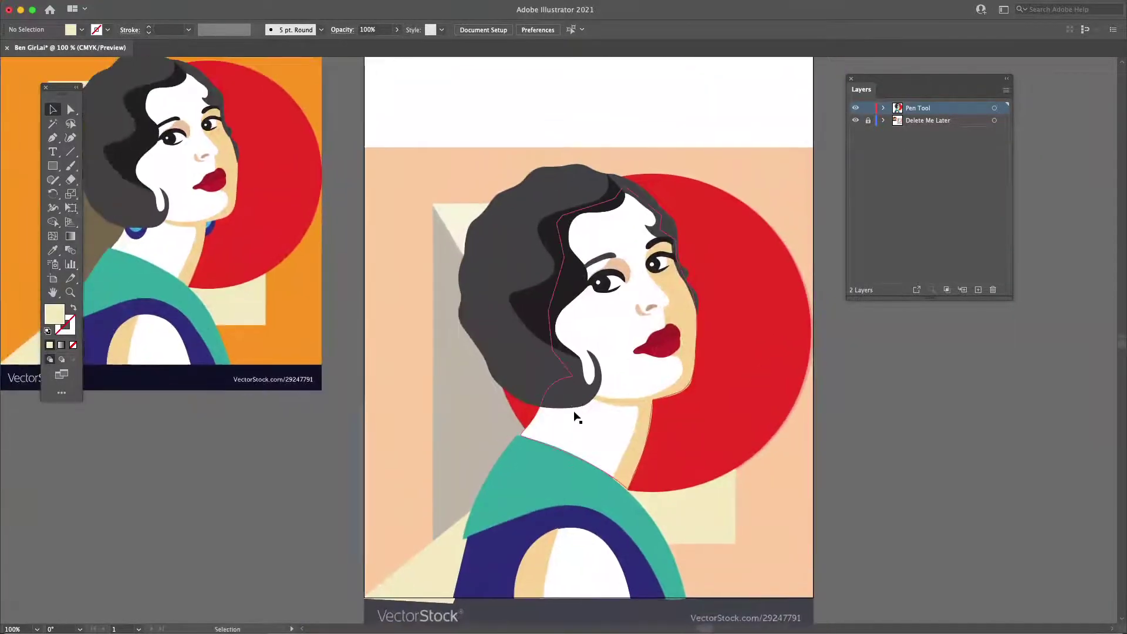
{"action": "key", "text": "m"}
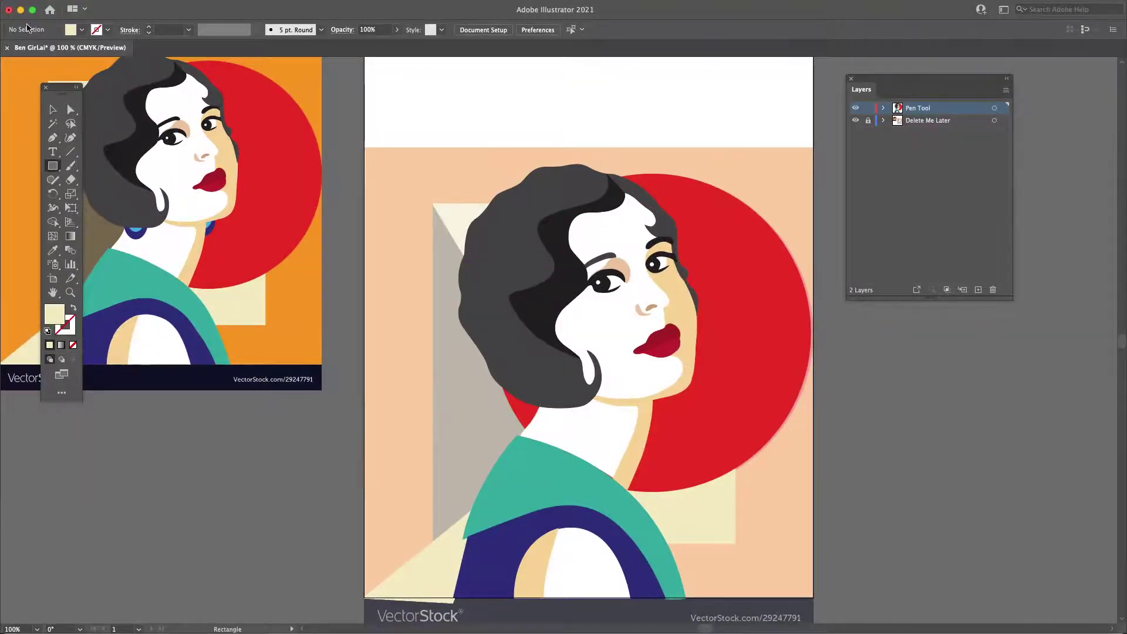
{"action": "left_click", "coordinate": [82, 31]}
{"action": "left_click", "coordinate": [32, 54]}
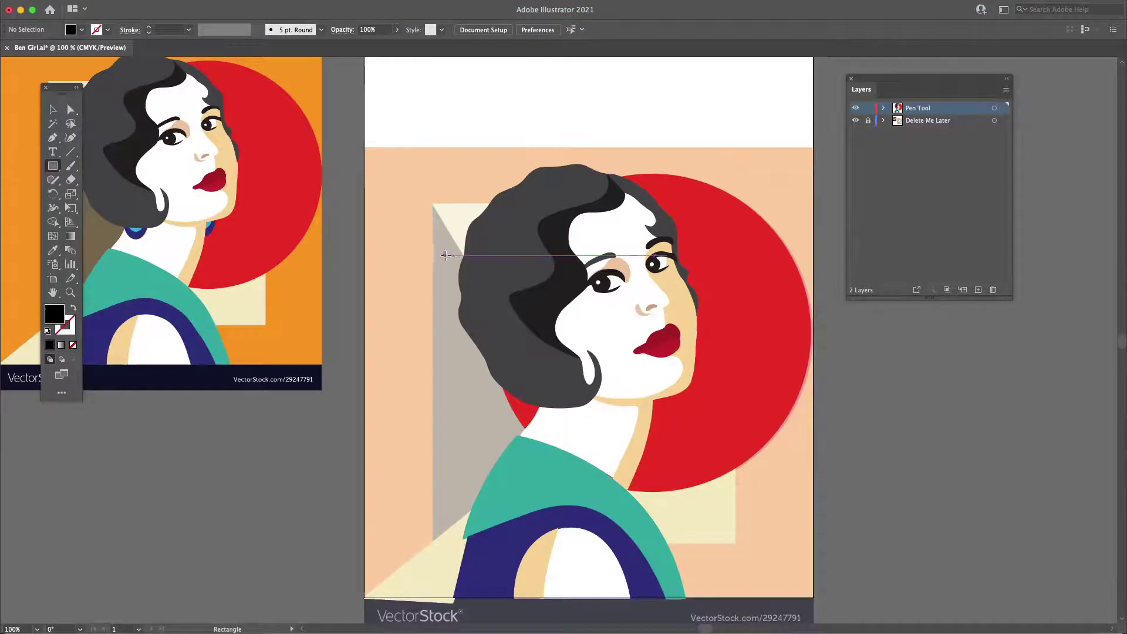
- Start a pen path up the grey panel's left edge, undo the top anchor, zoom in, and deselect
{"action": "key", "text": "p"}
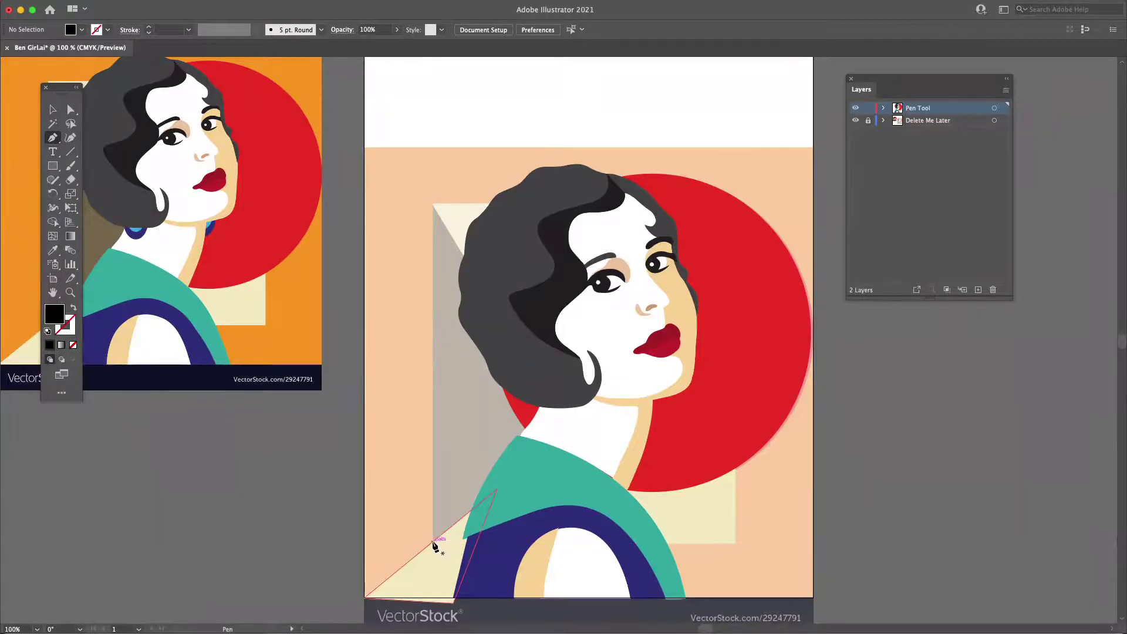
{"action": "left_click", "coordinate": [433, 540]}
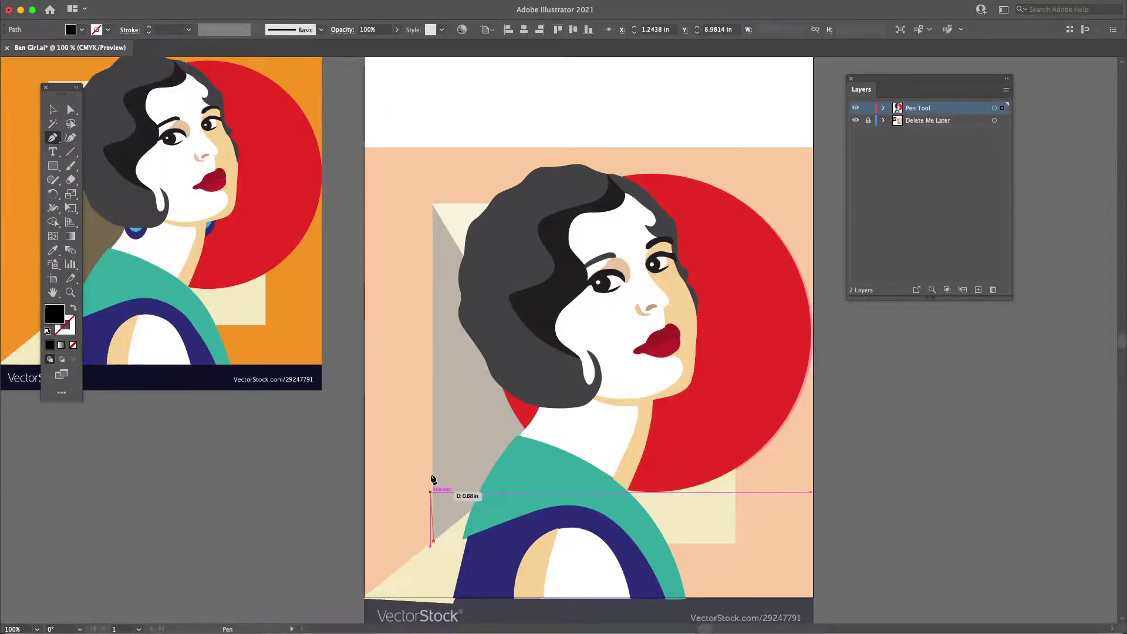
{"action": "left_click", "coordinate": [433, 205]}
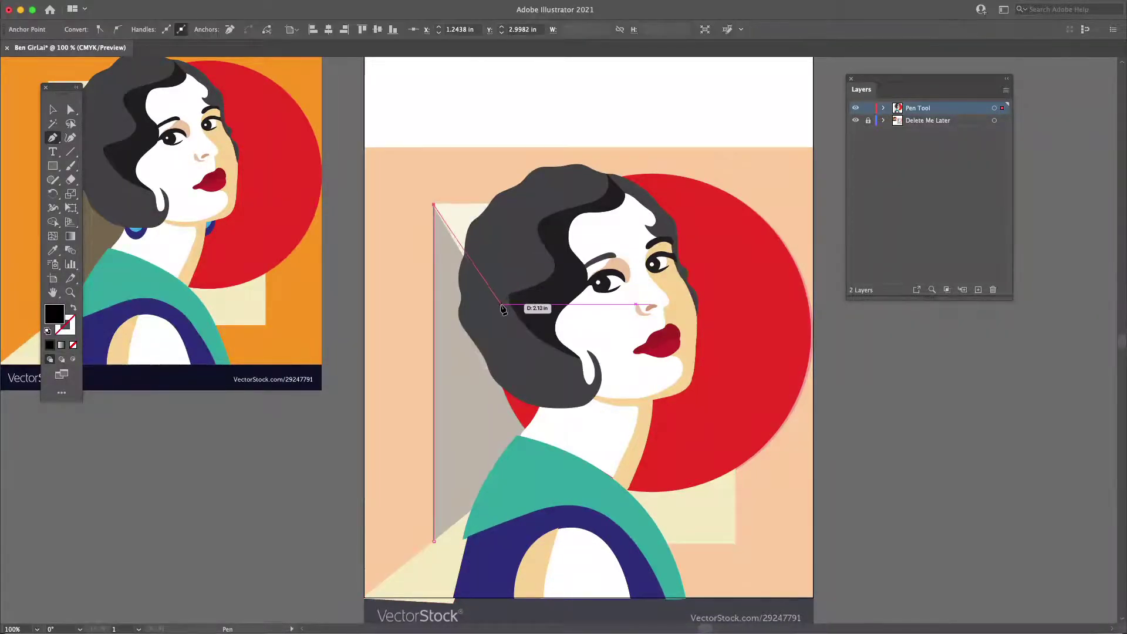
{"action": "key", "text": "super+z"}
{"action": "key", "text": "super+equal"}
{"action": "key", "text": "super+equal"}
{"action": "key", "text": "super+equal"}
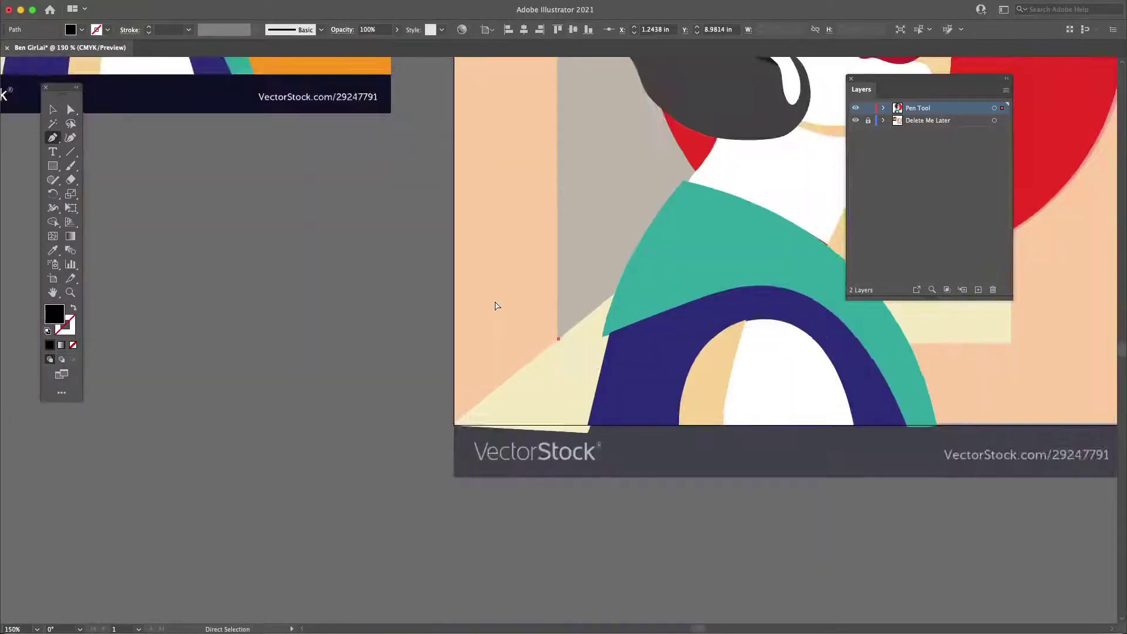
{"action": "scroll", "coordinate": [651, 244], "scroll_direction": "up", "scroll_amount": 8}
{"action": "scroll", "coordinate": [652, 244], "scroll_direction": "right", "scroll_amount": 3}
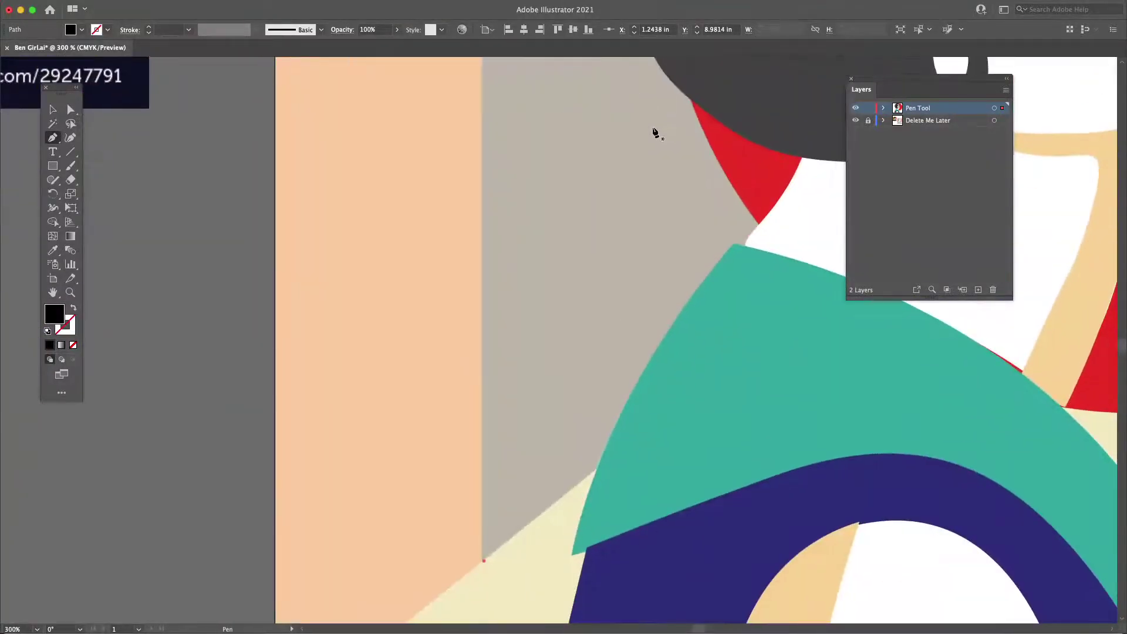
{"action": "key", "text": "super+shift+a"}
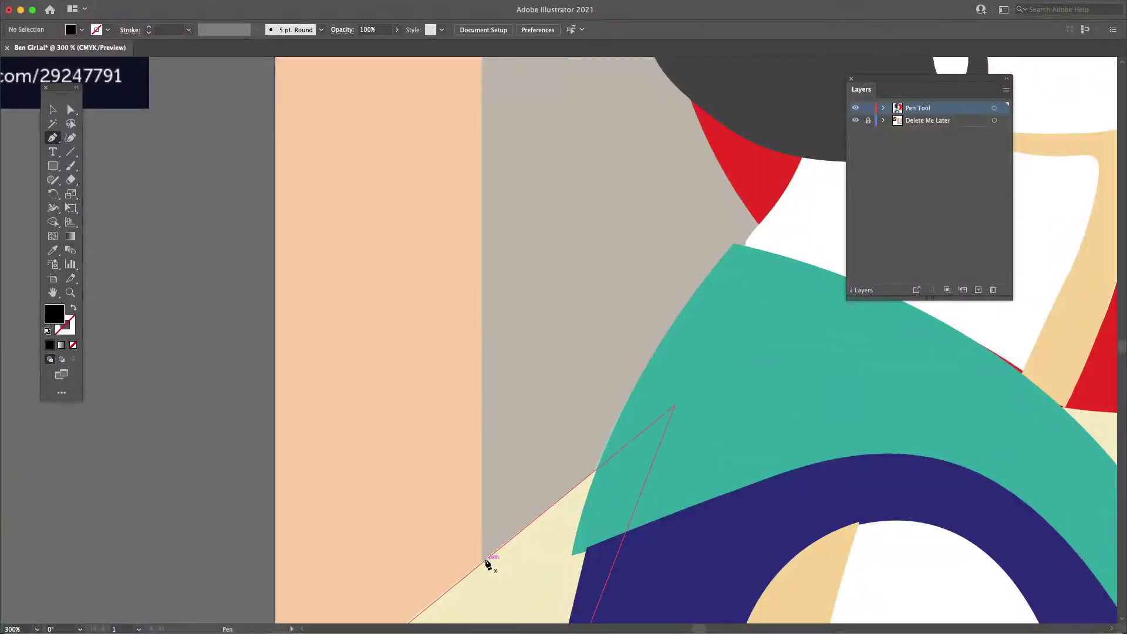
- Set the fill to None and the stroke to black
{"action": "key", "text": "x"}
{"action": "key", "text": "x"}
{"action": "left_click", "coordinate": [81, 30]}
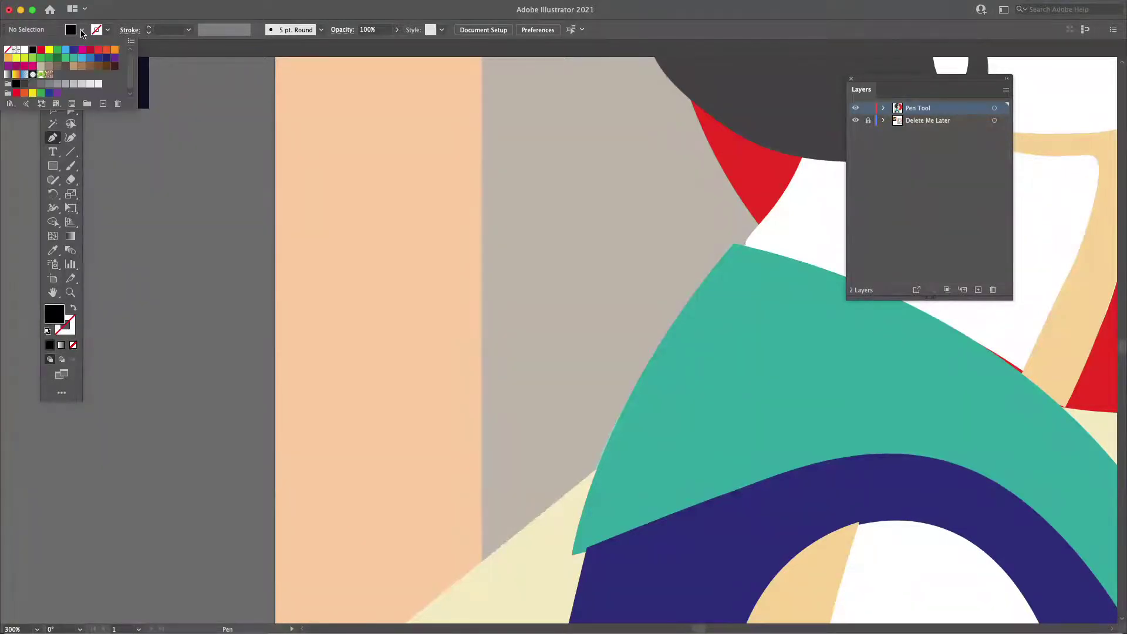
{"action": "left_click", "coordinate": [8, 50]}
{"action": "left_click", "coordinate": [109, 34]}
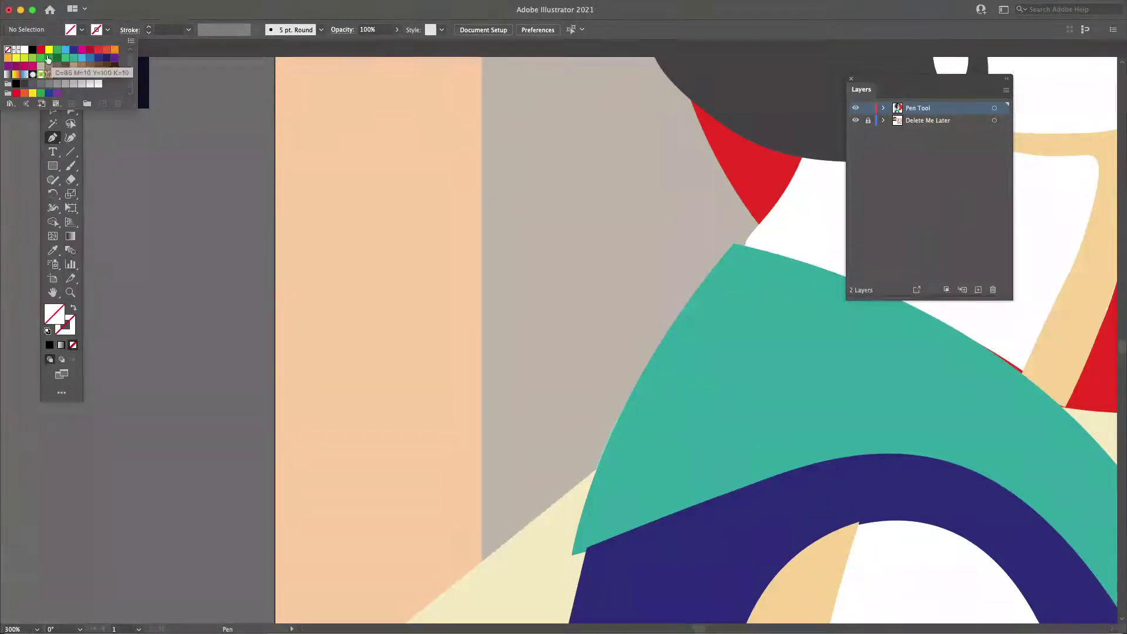
{"action": "left_click", "coordinate": [41, 59]}
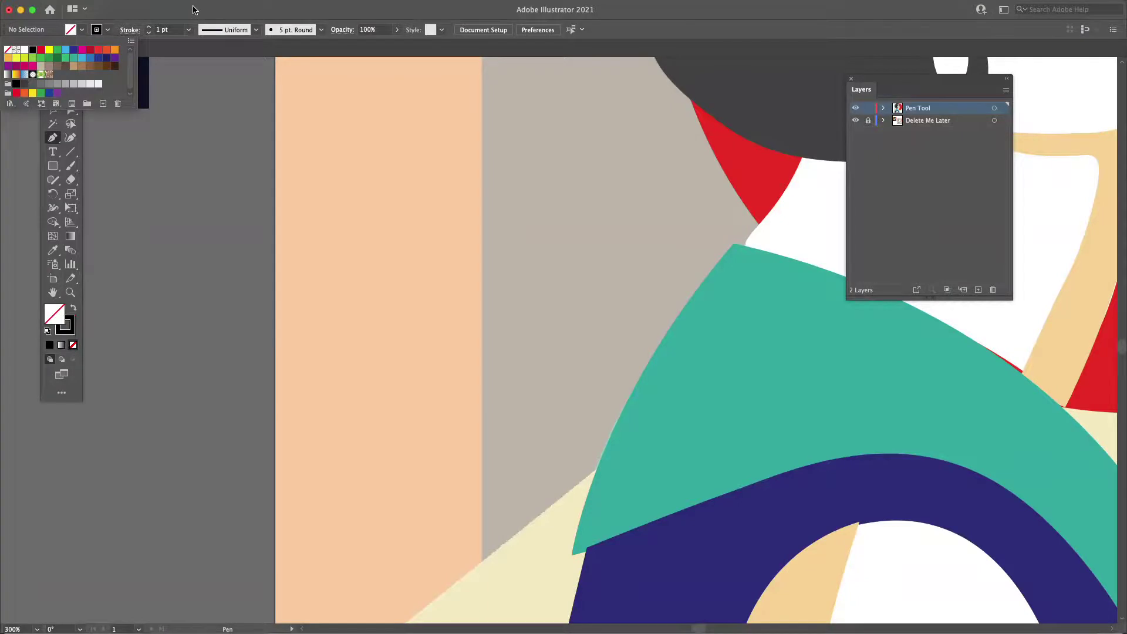
- Pen-trace the grey panel from its bottom corner, top corner, hair edge and collar, closing the path
{"action": "left_click", "coordinate": [483, 562]}
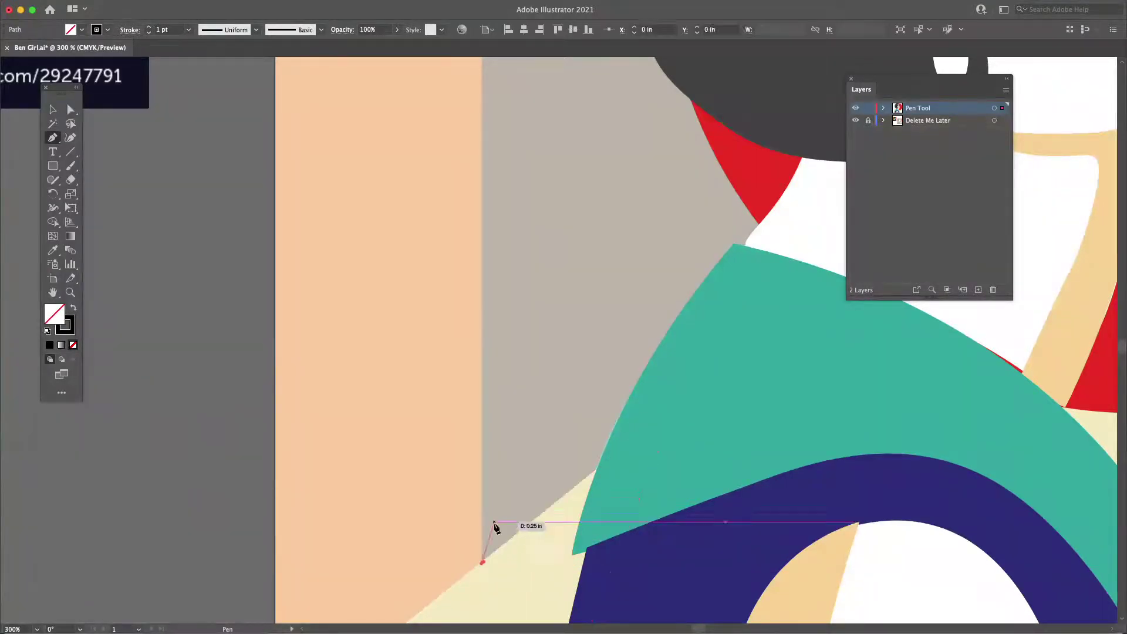
{"action": "left_click_drag", "start_coordinate": [499, 75], "coordinate": [502, 527]}
{"action": "left_click_drag", "start_coordinate": [517, 234], "coordinate": [506, 612]}
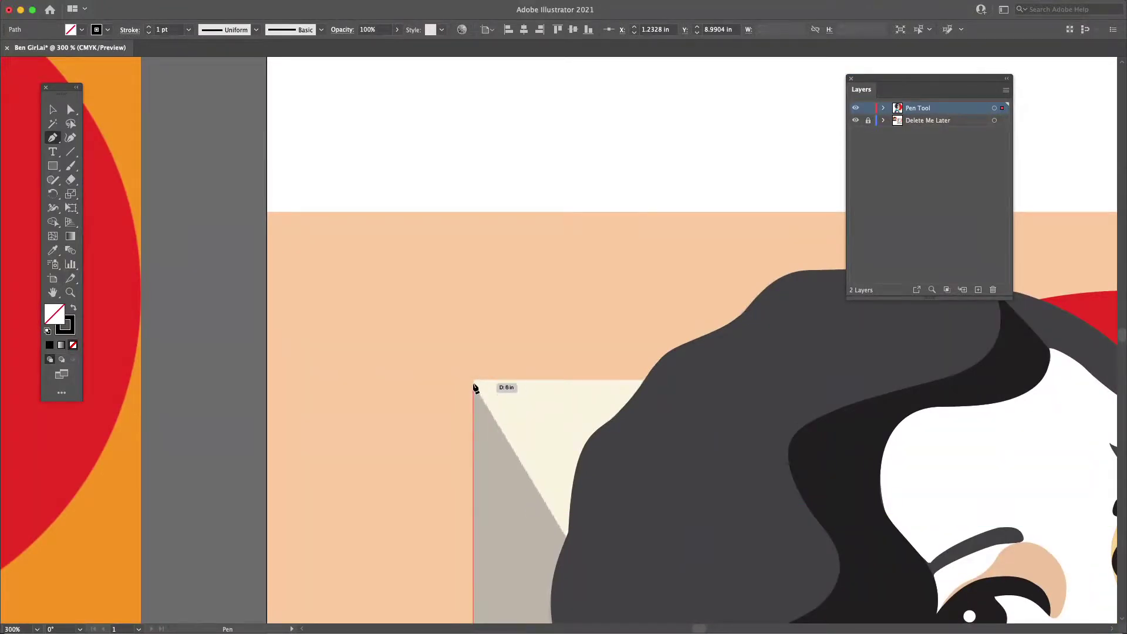
{"action": "left_click", "coordinate": [474, 385]}
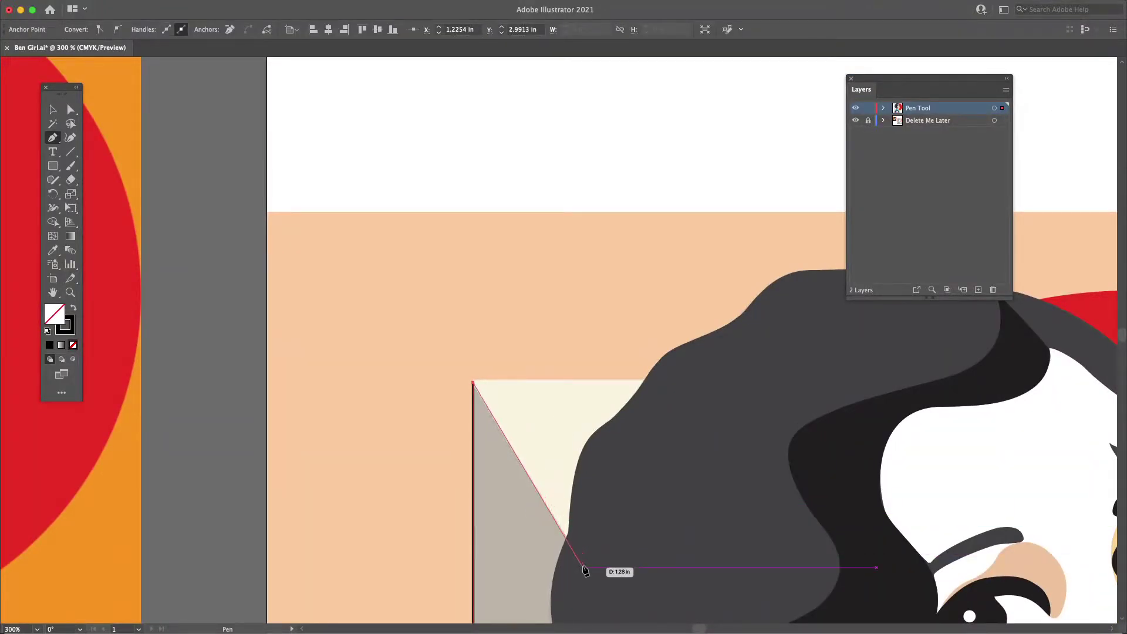
{"action": "left_click_drag", "start_coordinate": [622, 569], "coordinate": [632, 17]}
{"action": "left_click", "coordinate": [820, 429]}
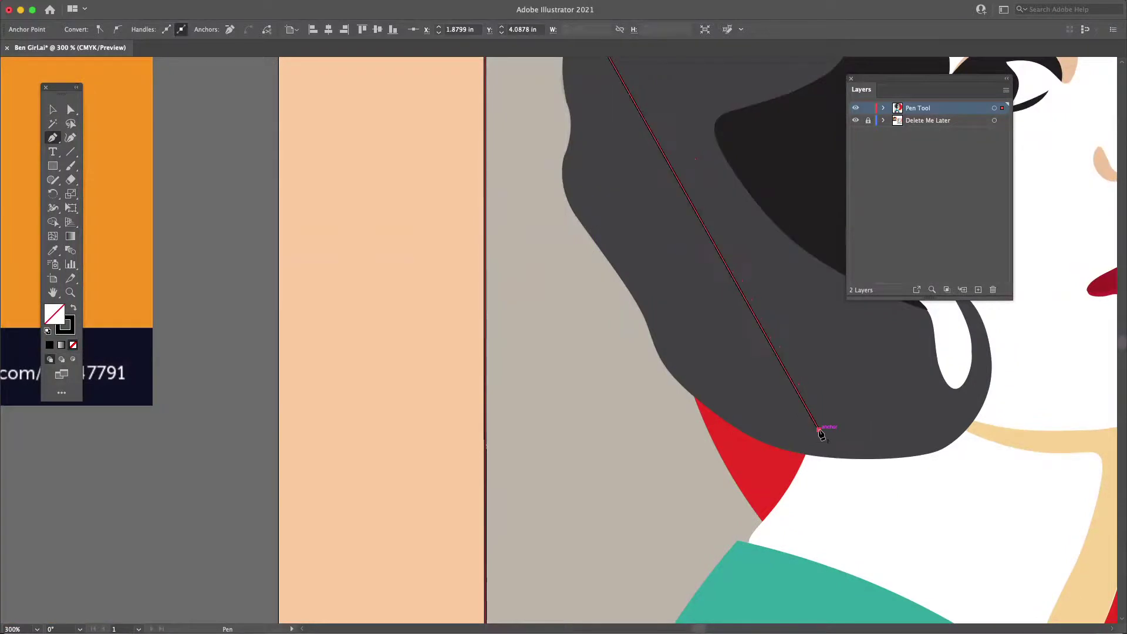
{"action": "left_click", "coordinate": [765, 566]}
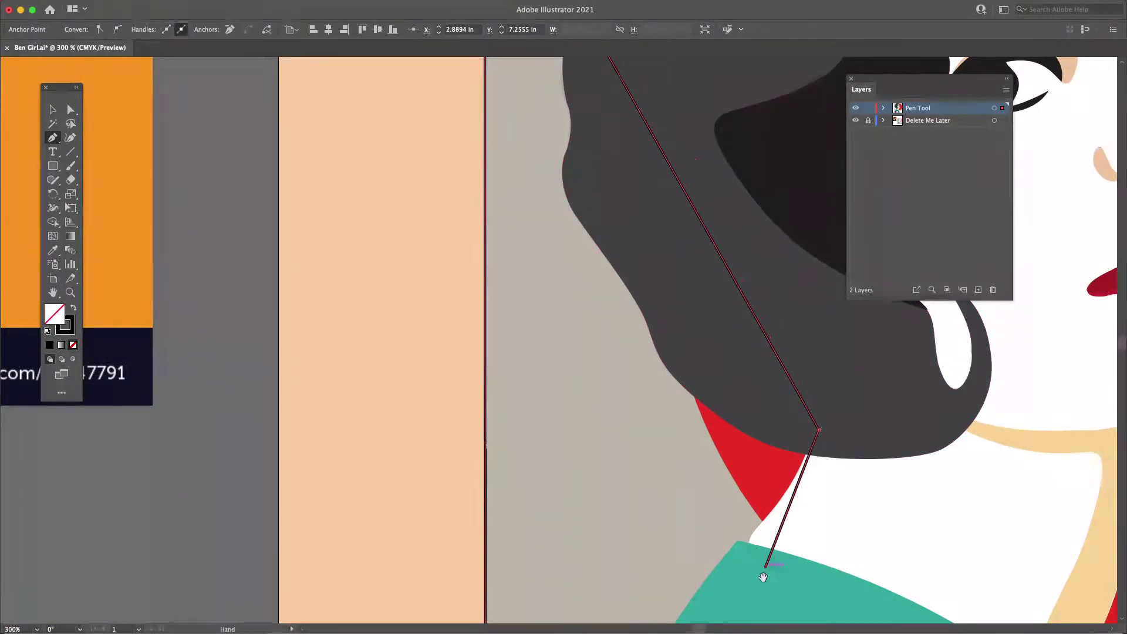
{"action": "left_click_drag", "start_coordinate": [765, 576], "coordinate": [740, 228]}
{"action": "left_click", "coordinate": [596, 469]}
{"action": "left_click", "coordinate": [461, 511]}
- Zoom out and fill the panel with the reference's brown using the Eyedropper
{"action": "key", "text": "v"}
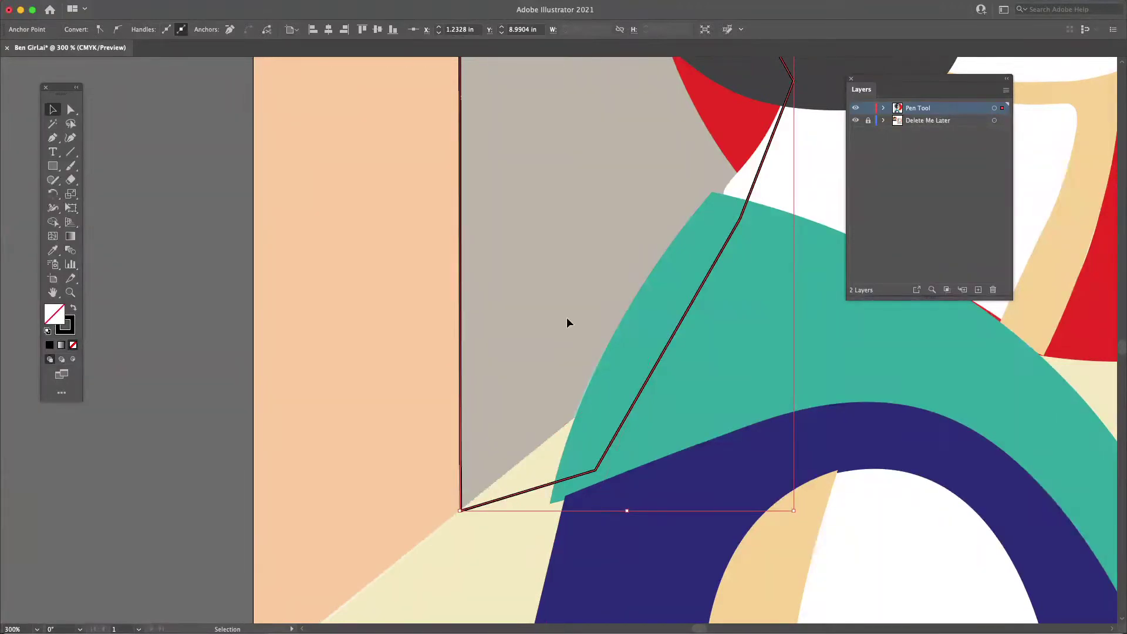
{"action": "key", "text": "super+minus"}
{"action": "key", "text": "super+minus"}
{"action": "key", "text": "super+minus"}
{"action": "key", "text": "super+minus"}
{"action": "key", "text": "i"}
{"action": "left_click", "coordinate": [328, 147]}
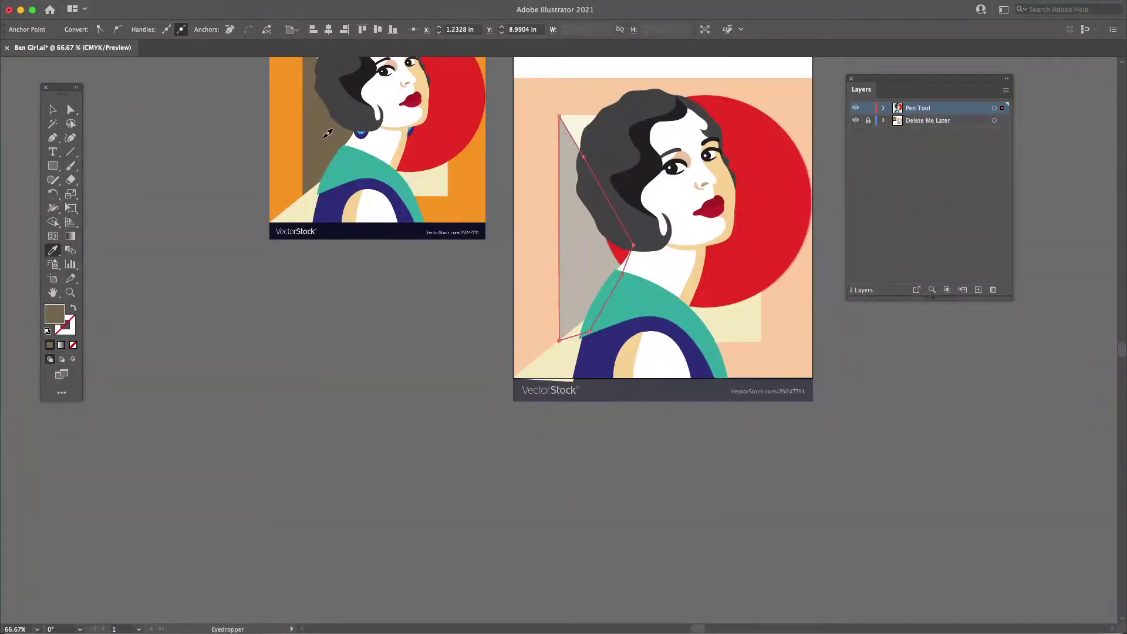
- Send the brown panel back two levels behind the hair, deselect, and hide the reference layer
{"action": "key", "text": "v"}
{"action": "key", "text": "a"}
{"action": "key", "text": "super+["}
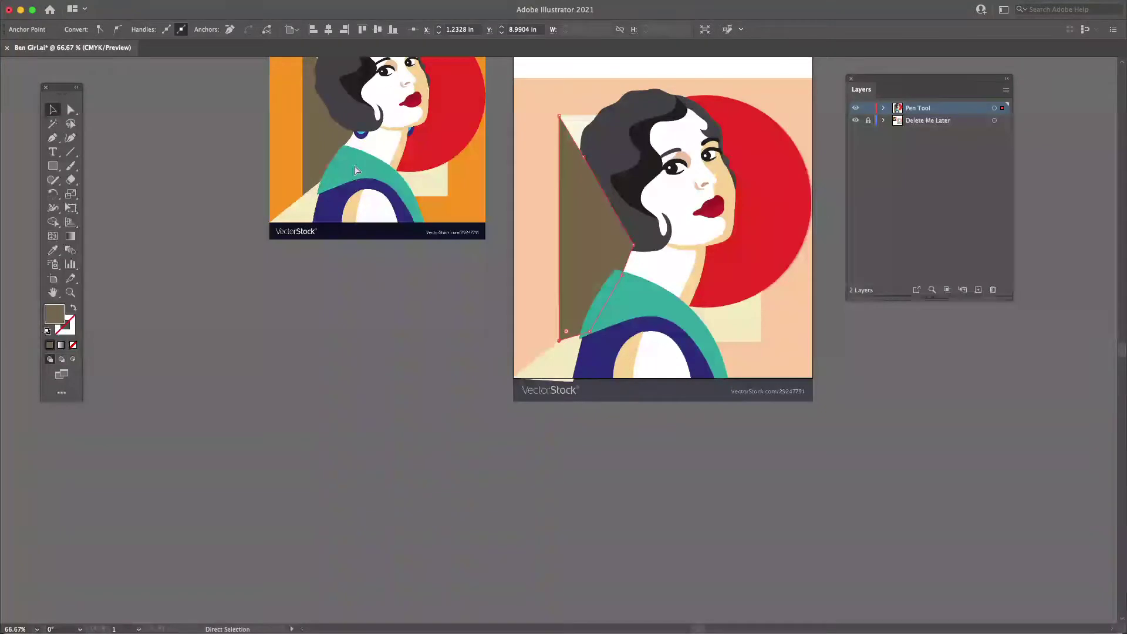
{"action": "key", "text": "super+bracketleft"}
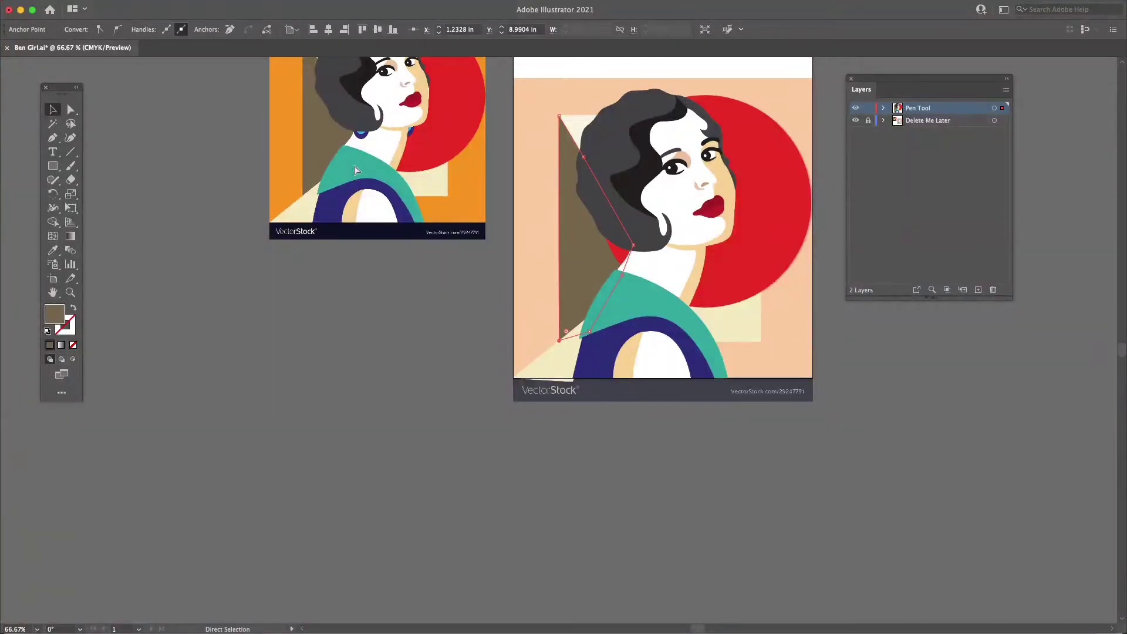
{"action": "key", "text": "super+shift+b"}
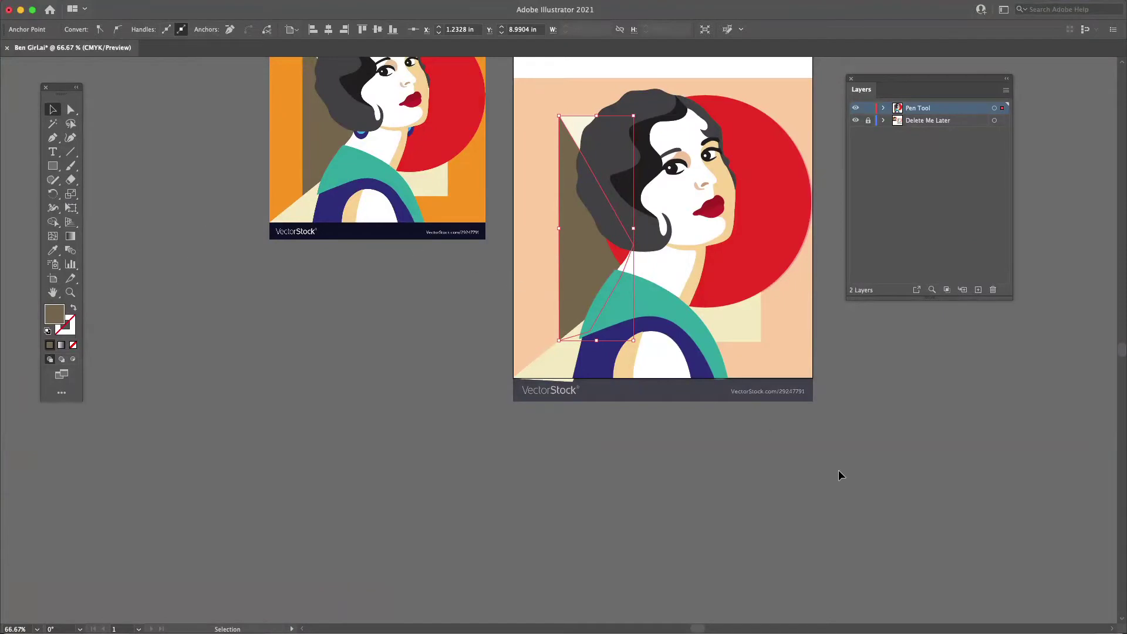
{"action": "left_click", "coordinate": [967, 537]}
{"action": "left_click", "coordinate": [855, 121]}
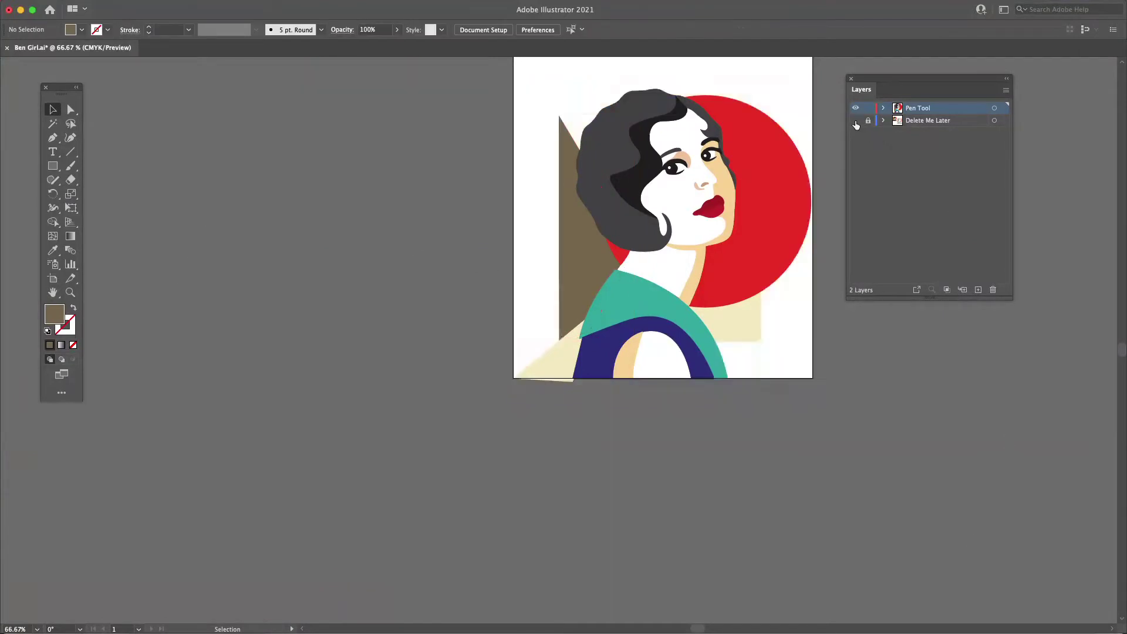
- Show the Delete Me Later reference layer again, then bring the Untitled Google Slides presentation forward
{"action": "left_click_drag", "start_coordinate": [891, 382], "coordinate": [794, 426]}
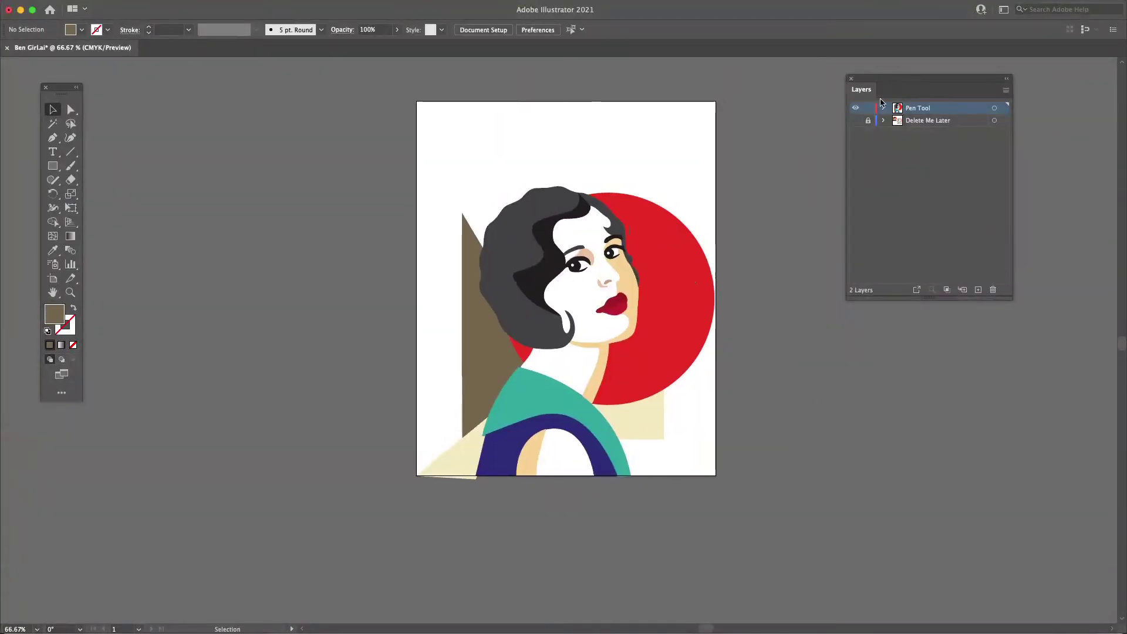
{"action": "left_click", "coordinate": [855, 120]}
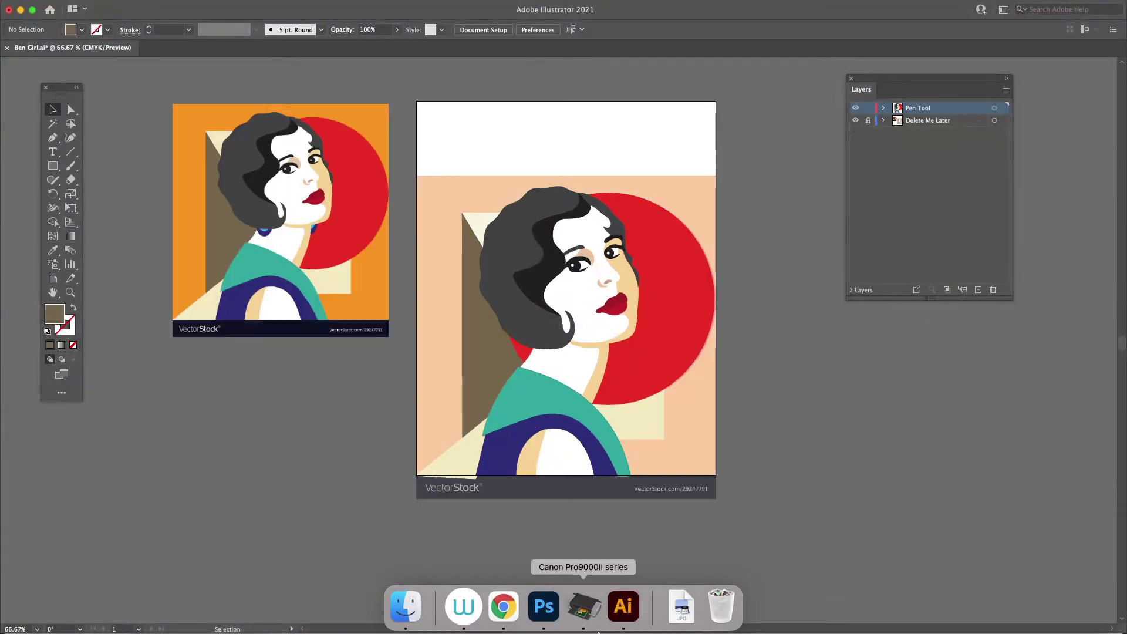
{"action": "mouse_move", "coordinate": [463, 628]}
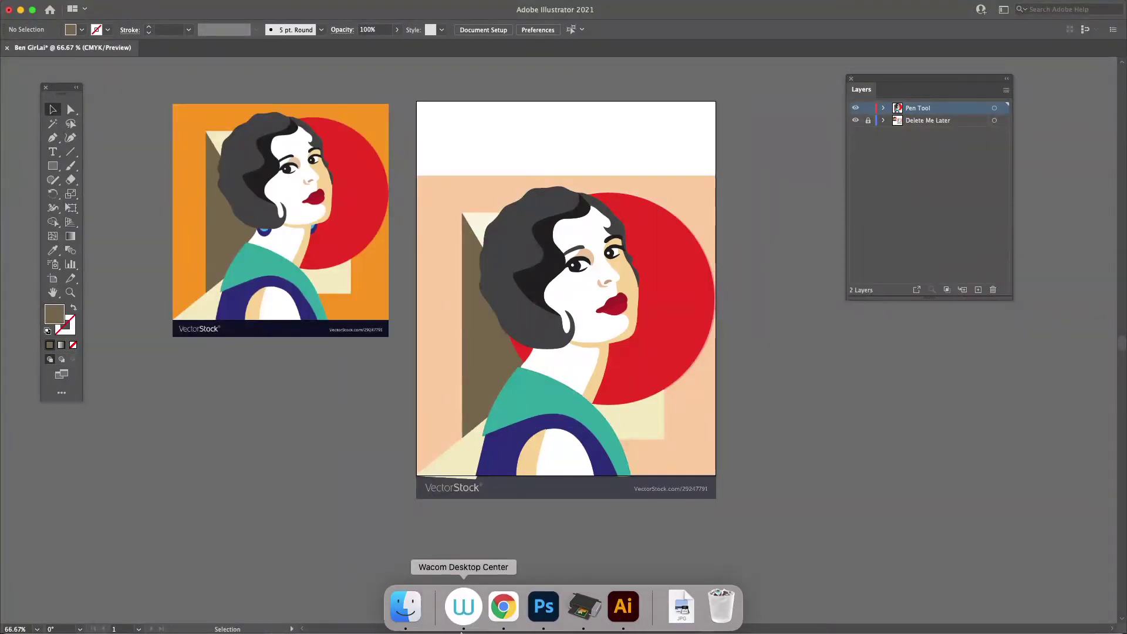
{"action": "left_click", "coordinate": [503, 613]}
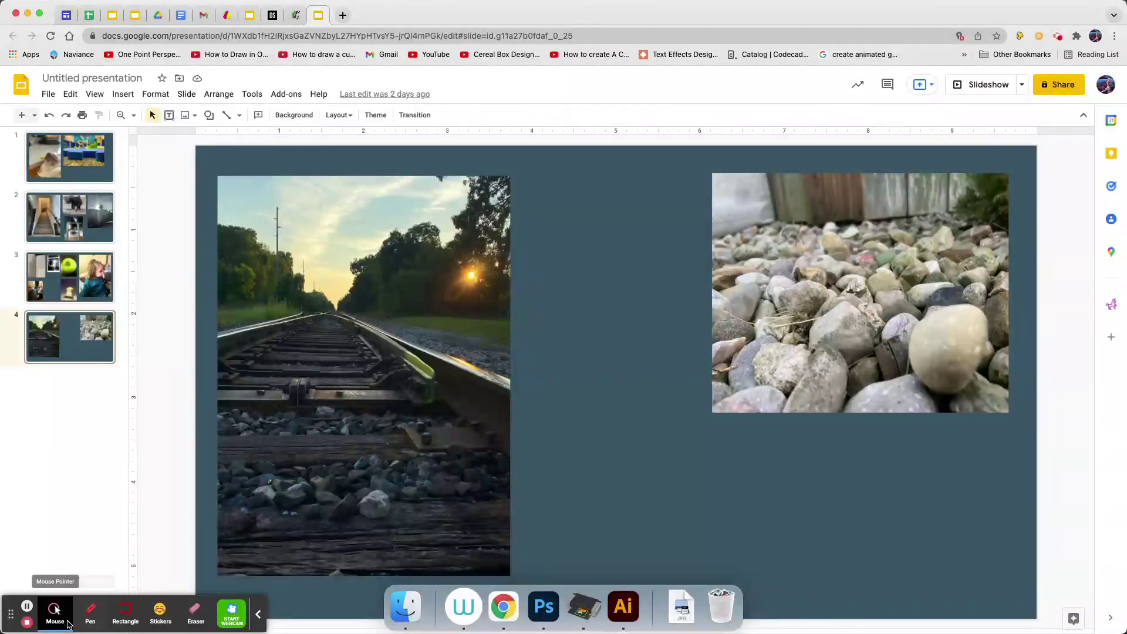